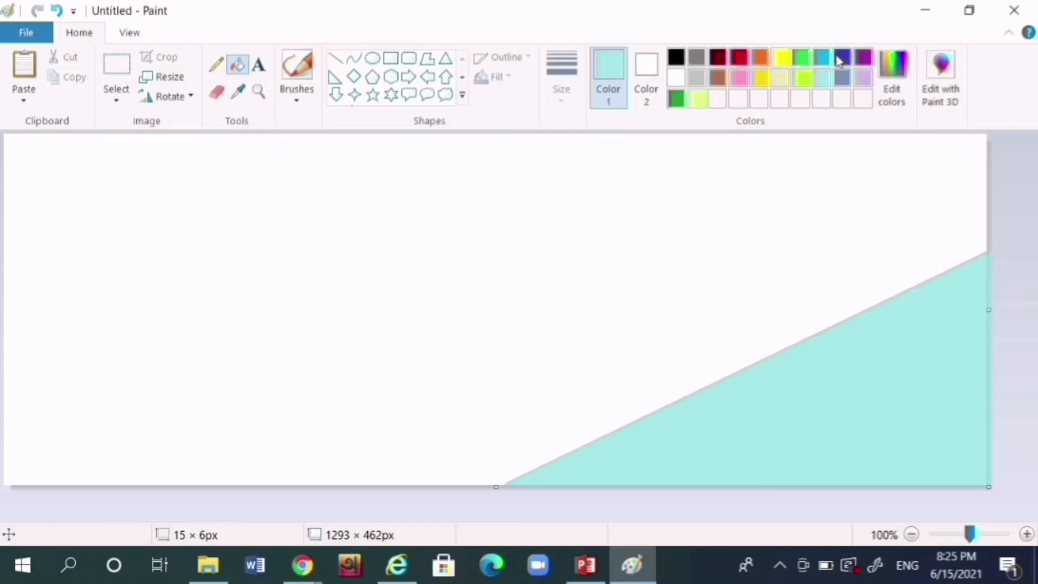
Draw a turquoise diagonal line about 901 × 477 px above the pale turquoise triangle and fill the band between them with turquoise
click(822, 57)
click(335, 57)
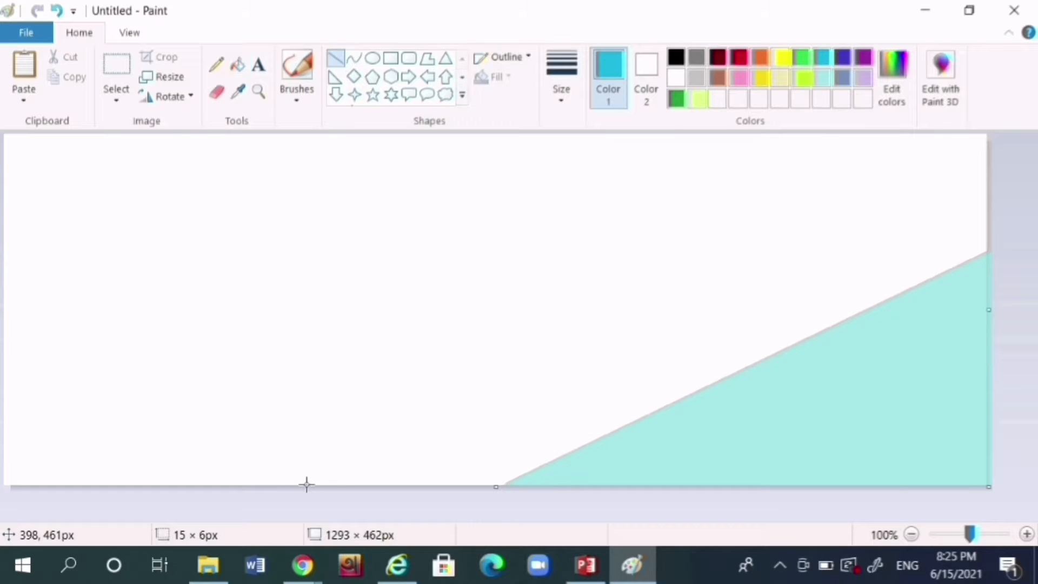
mouse_move(307, 485)
mouse_down()
mouse_move(1036, 62)
mouse_move(992, 126)
mouse_up()
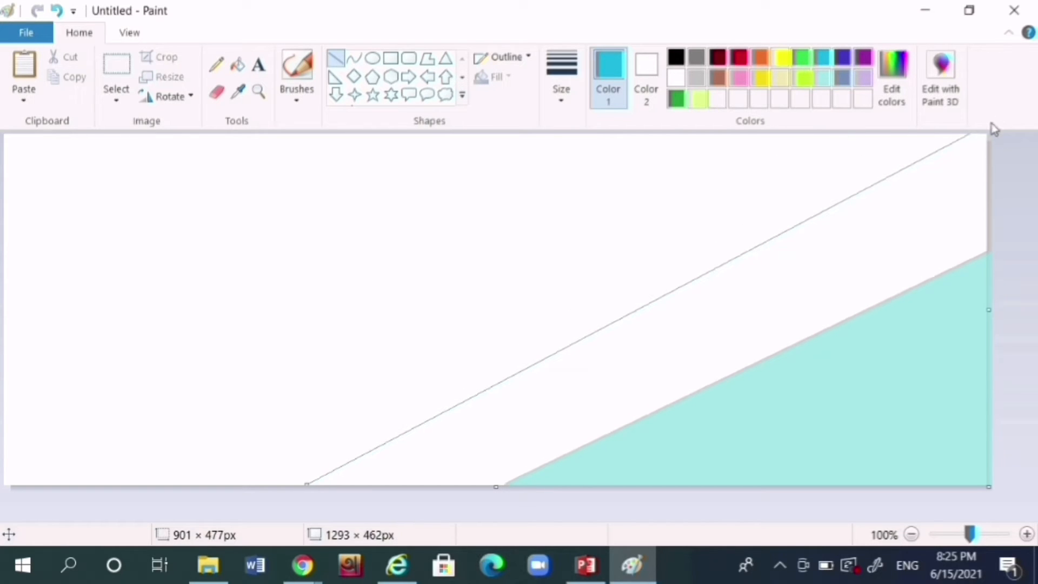
click(238, 66)
click(611, 366)
Draw a blue-gray diagonal line about 872 × 487 px above the turquoise band and fill the strip between them with blue-gray
click(844, 58)
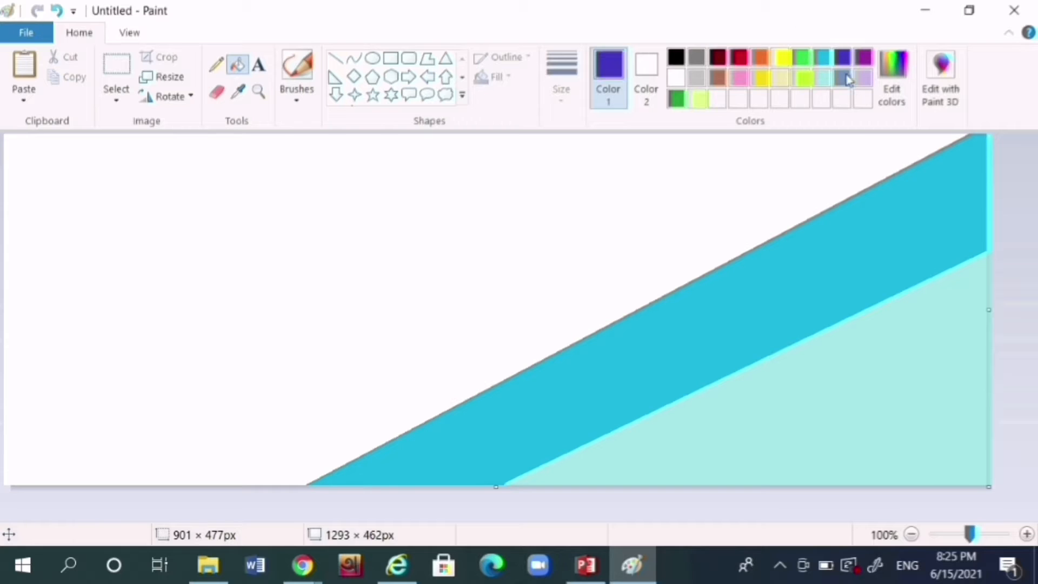
click(843, 78)
click(336, 58)
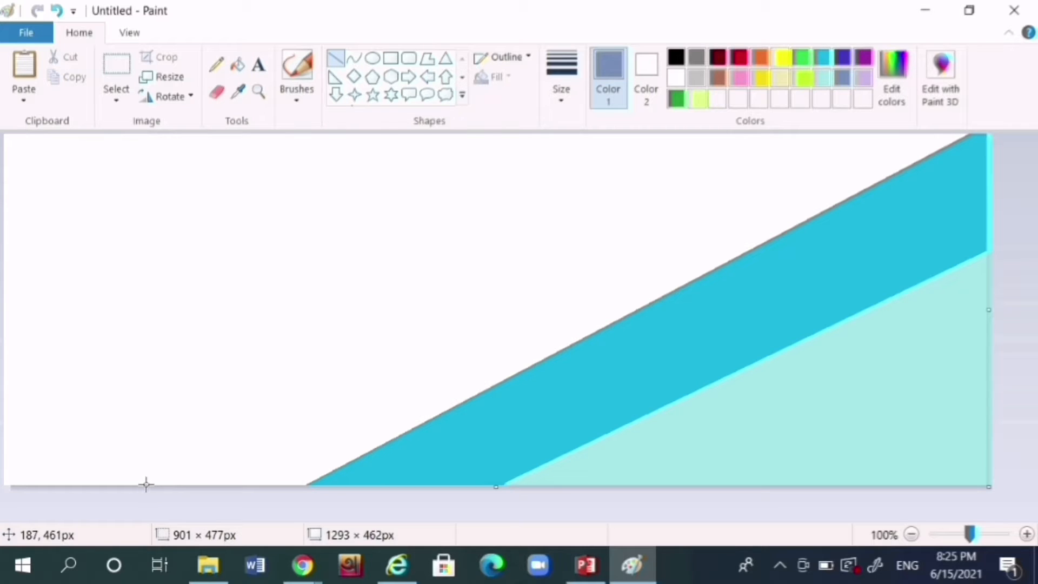
mouse_move(146, 485)
mouse_down()
mouse_move(814, 107)
mouse_move(810, 118)
mouse_up()
click(238, 64)
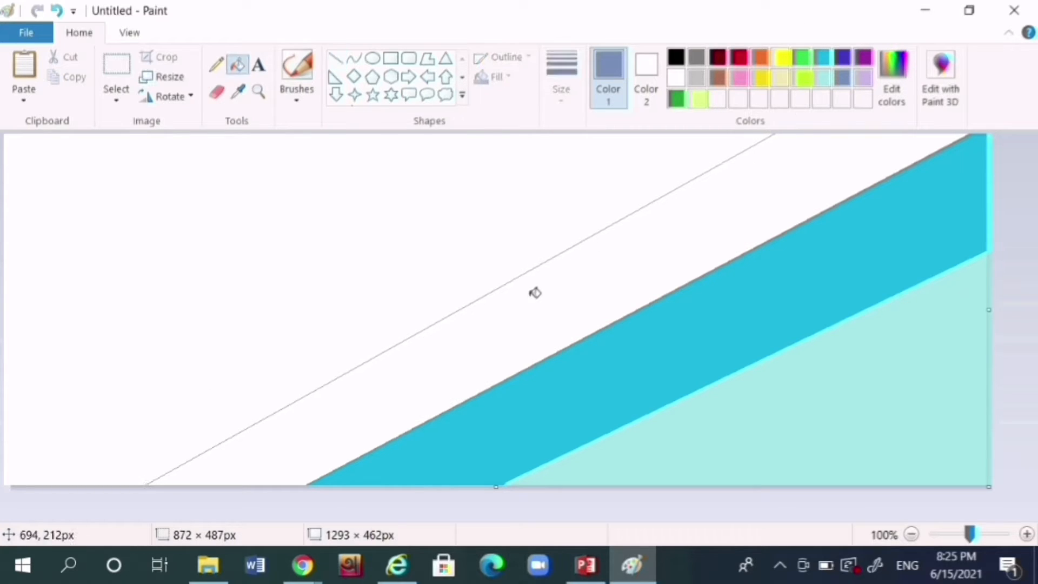
click(535, 293)
Draw an indigo diagonal line about 330 × 218 px across the canvas's upper-left corner and fill the area below it with indigo
click(844, 58)
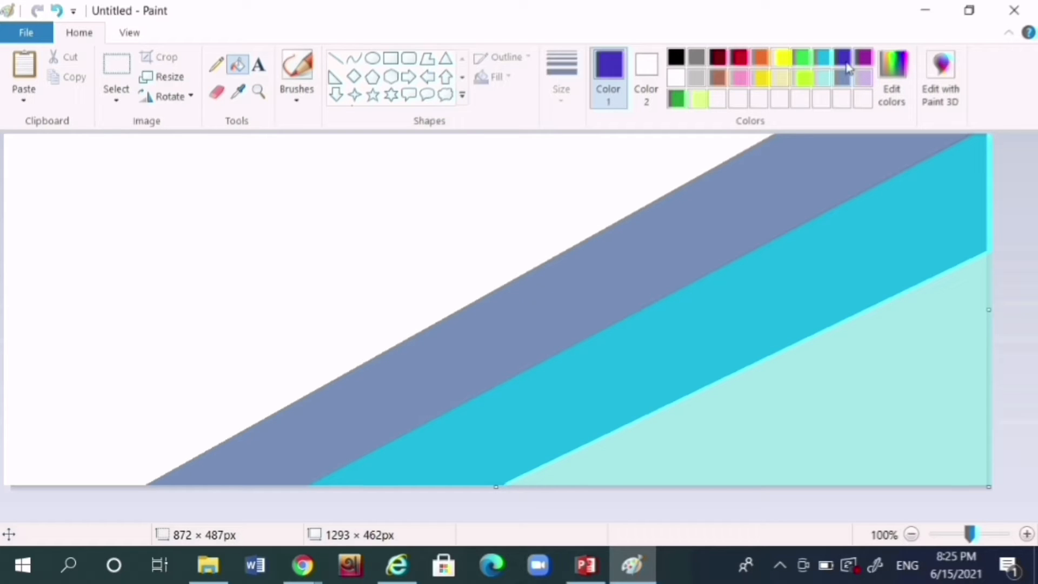
click(335, 59)
mouse_move(5, 292)
mouse_down()
mouse_move(163, 171)
mouse_move(257, 126)
mouse_up()
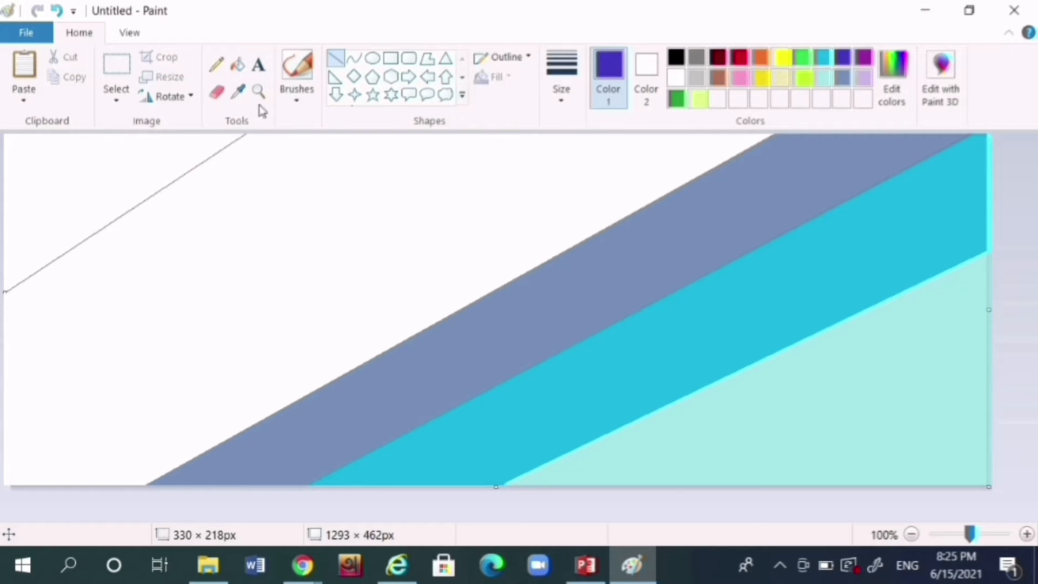
click(238, 65)
click(276, 238)
click(57, 11)
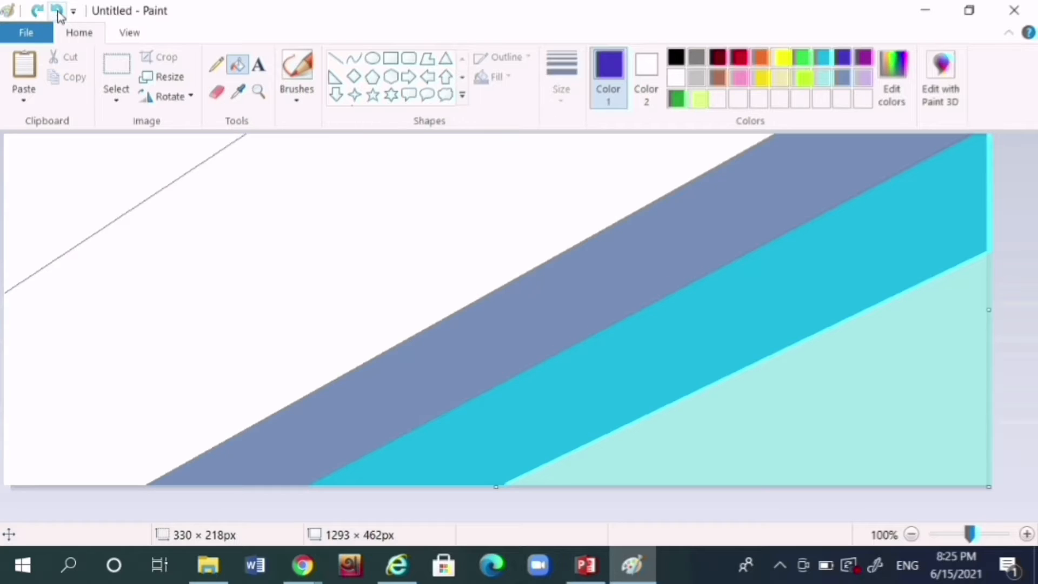
click(278, 184)
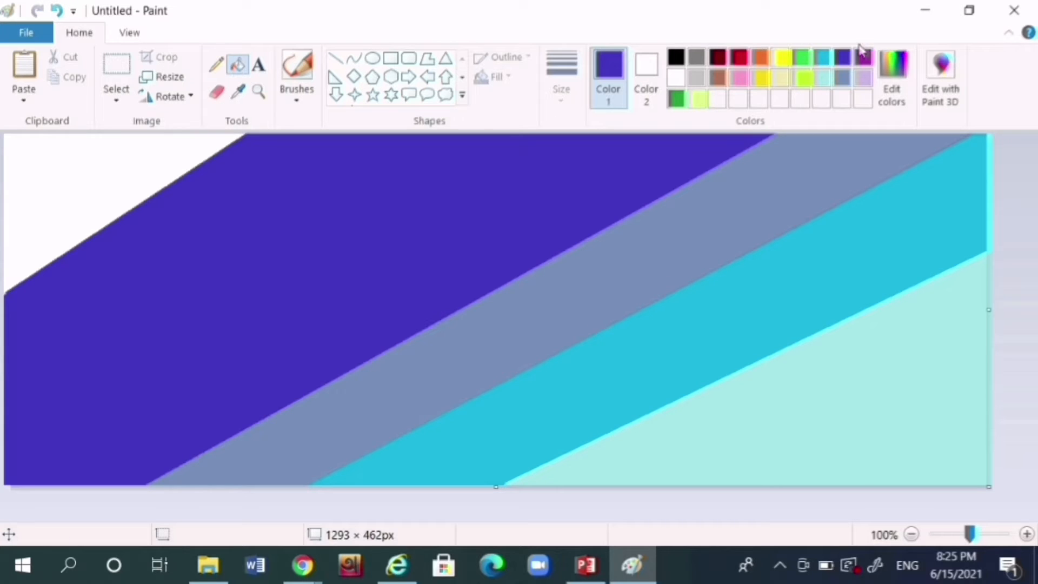
Mix a darker indigo custom color and fill the remaining white upper-left corner with it
click(893, 76)
drag(741, 232, 737, 270)
click(332, 407)
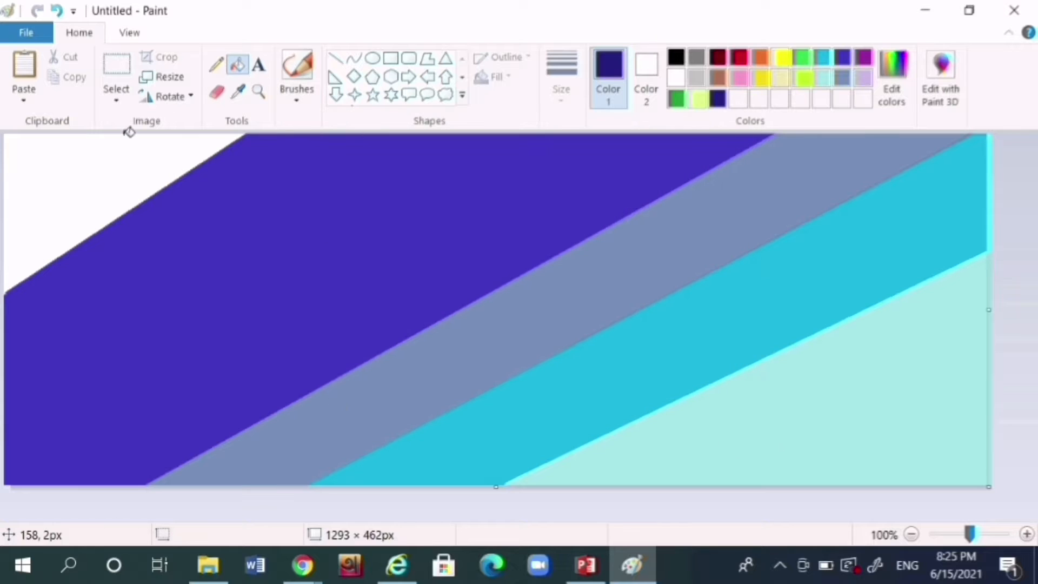
click(102, 158)
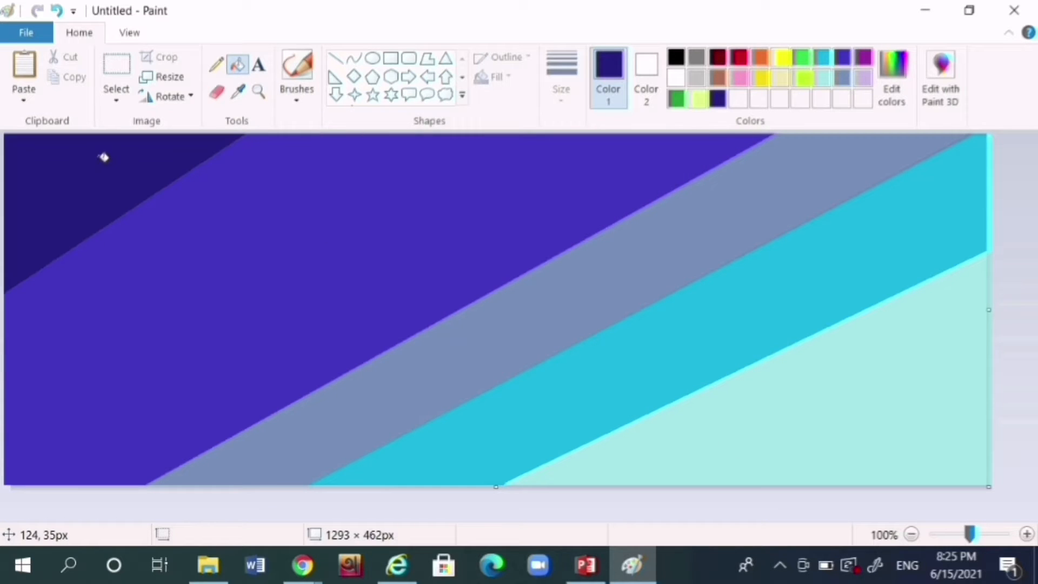
Resize the image to 1 pixel wide without maintaining the aspect ratio
click(162, 76)
click(66, 272)
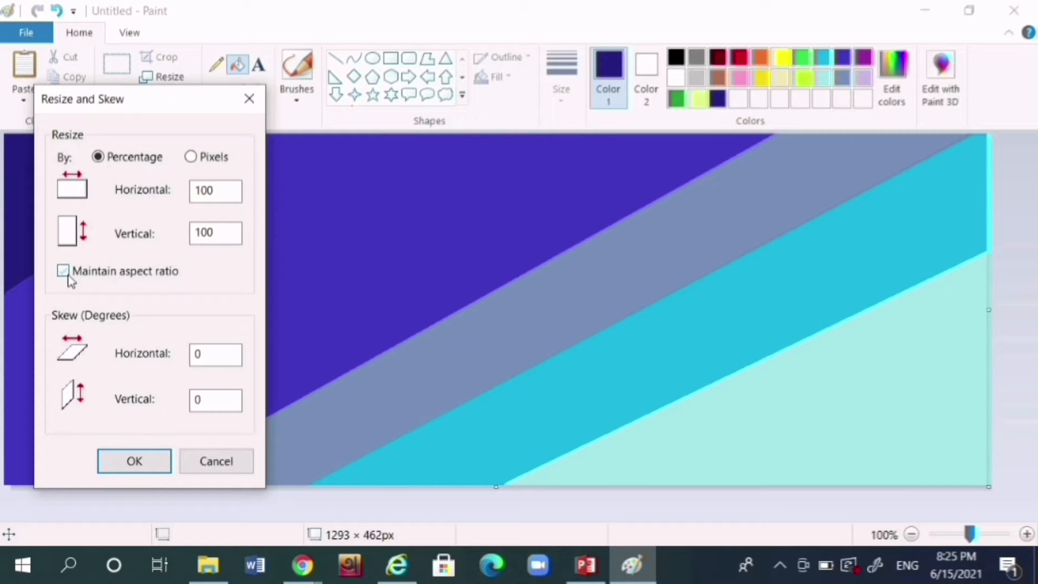
click(191, 157)
click(221, 190)
key(BackSpace)
key(BackSpace)
key(BackSpace)
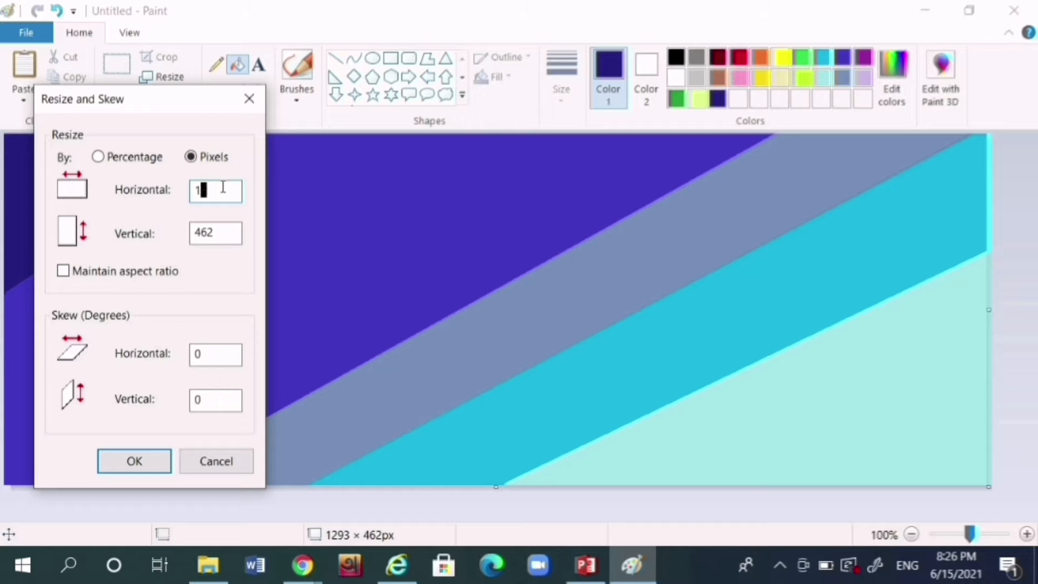
click(122, 469)
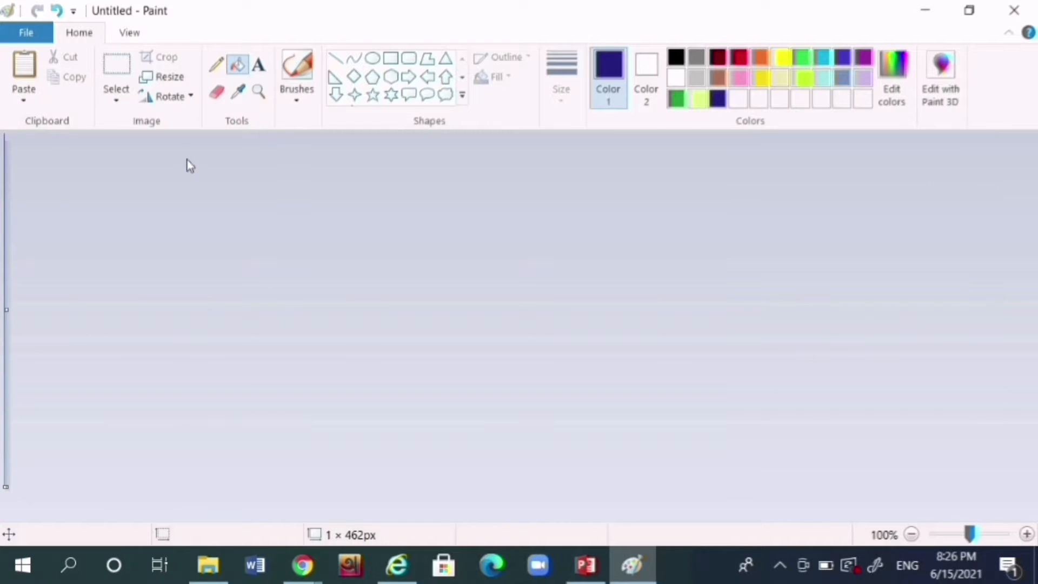
Stretch the 1-pixel strip horizontally by 500 percent twice, without maintaining the aspect ratio
click(163, 77)
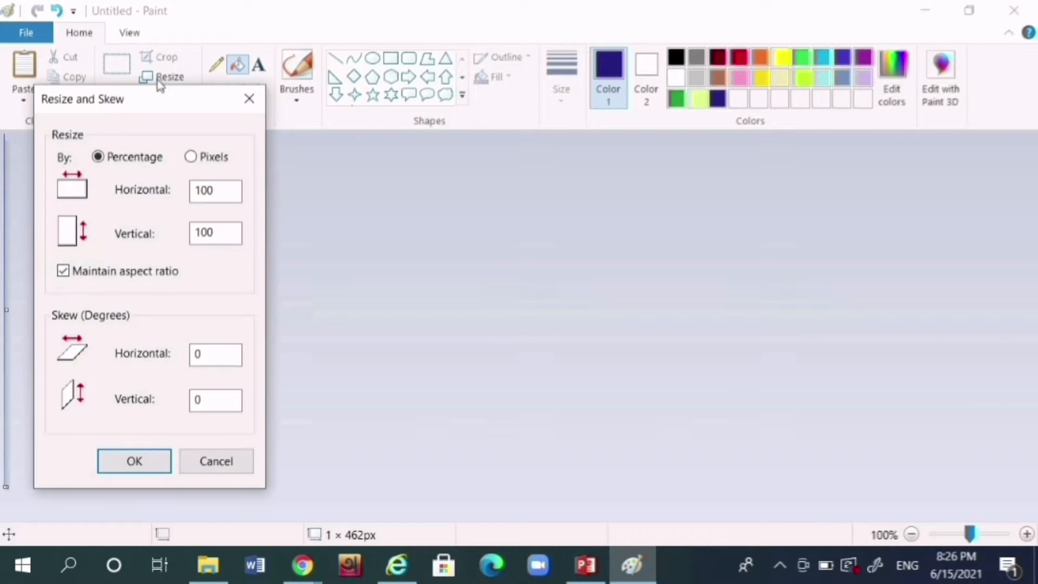
click(62, 271)
click(197, 189)
text(5)
click(138, 463)
click(170, 79)
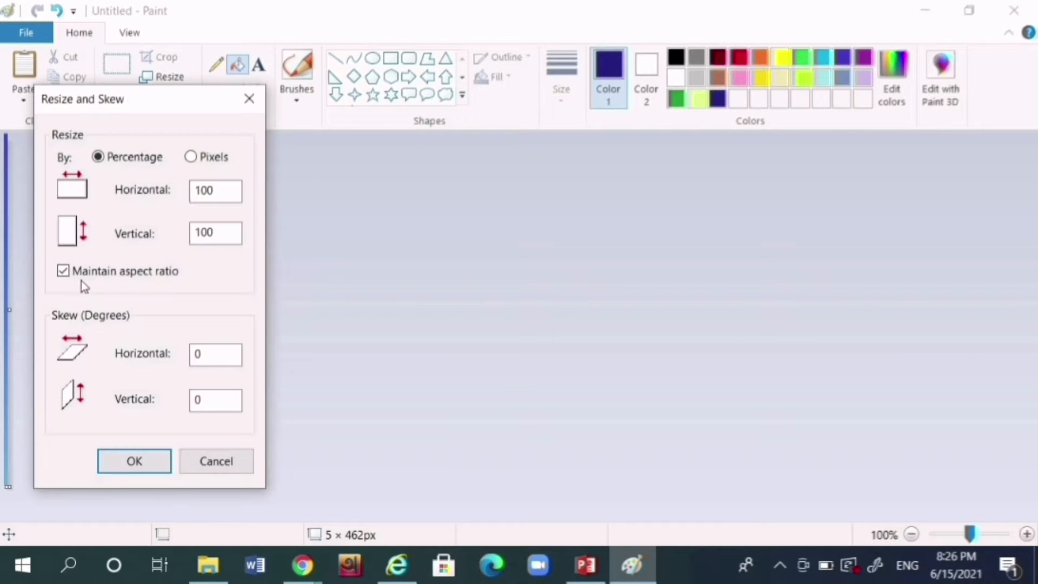
click(202, 190)
key(BackSpace)
text(5)
click(134, 461)
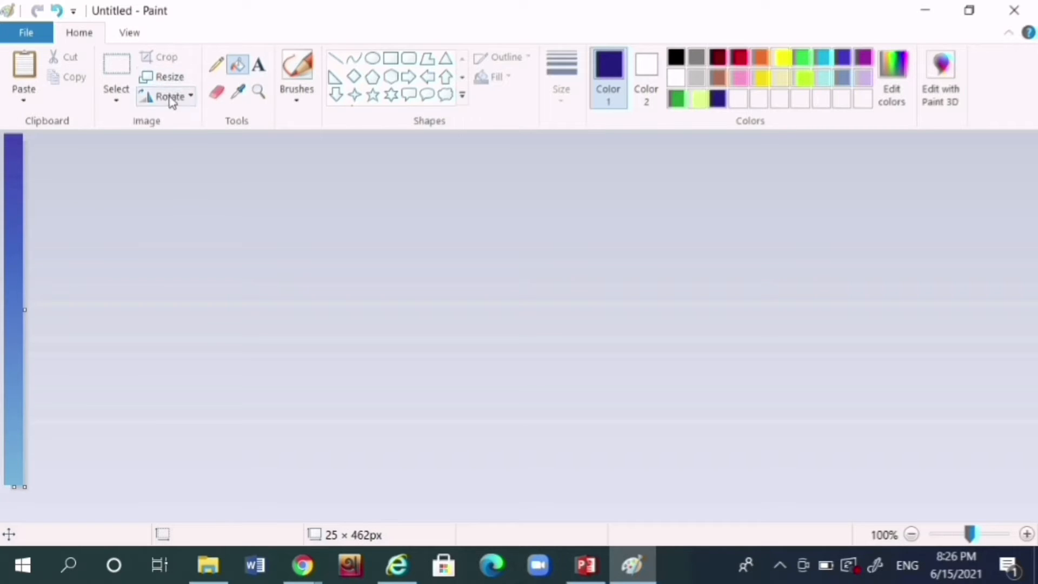
Widen the gradient strip by 500 percent horizontally two more times, keeping the vertical scale at 100 percent
click(170, 79)
click(66, 272)
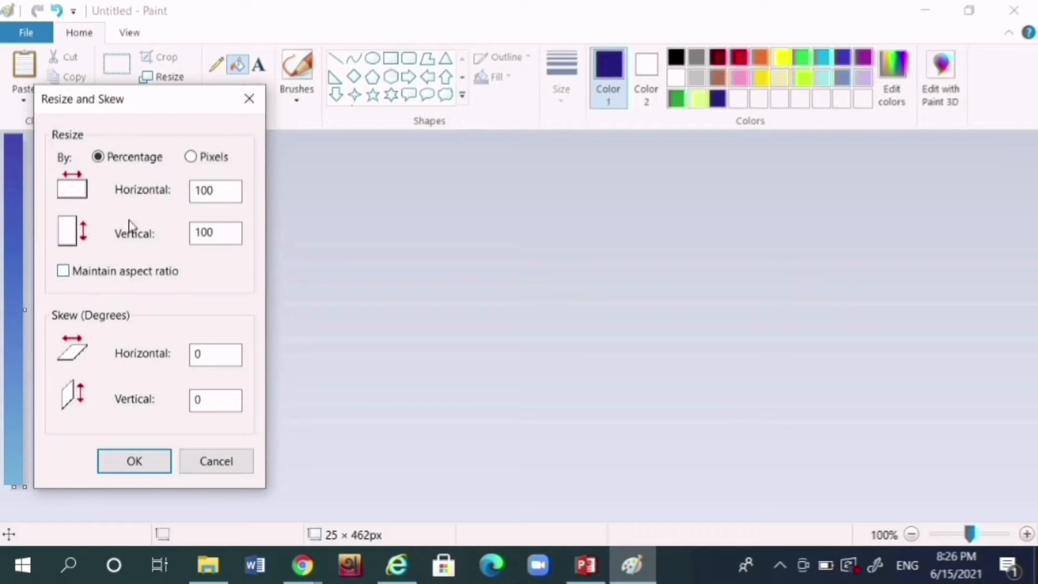
click(201, 191)
key(BackSpace)
text(5)
click(139, 462)
click(184, 84)
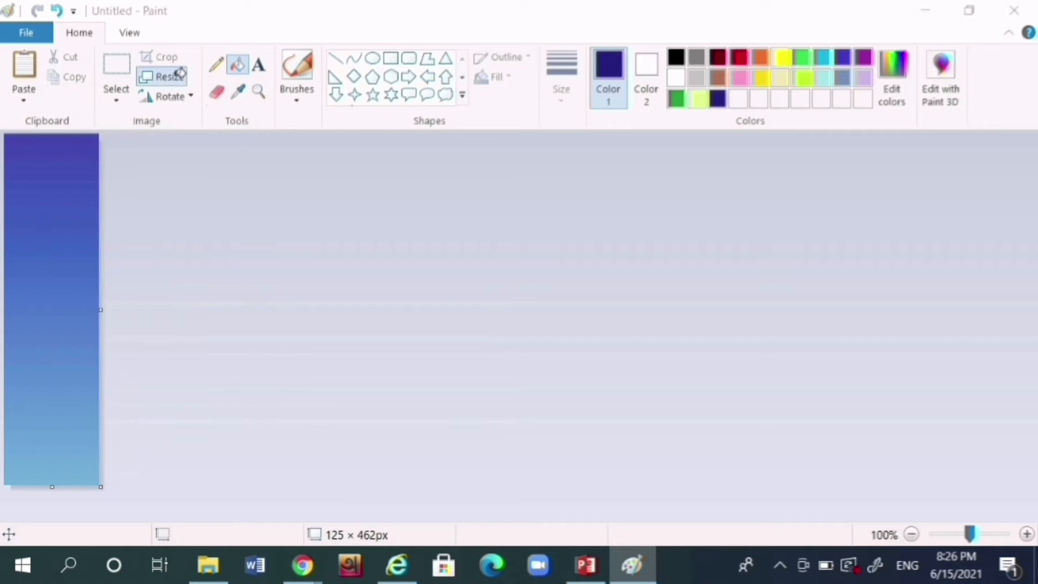
click(63, 271)
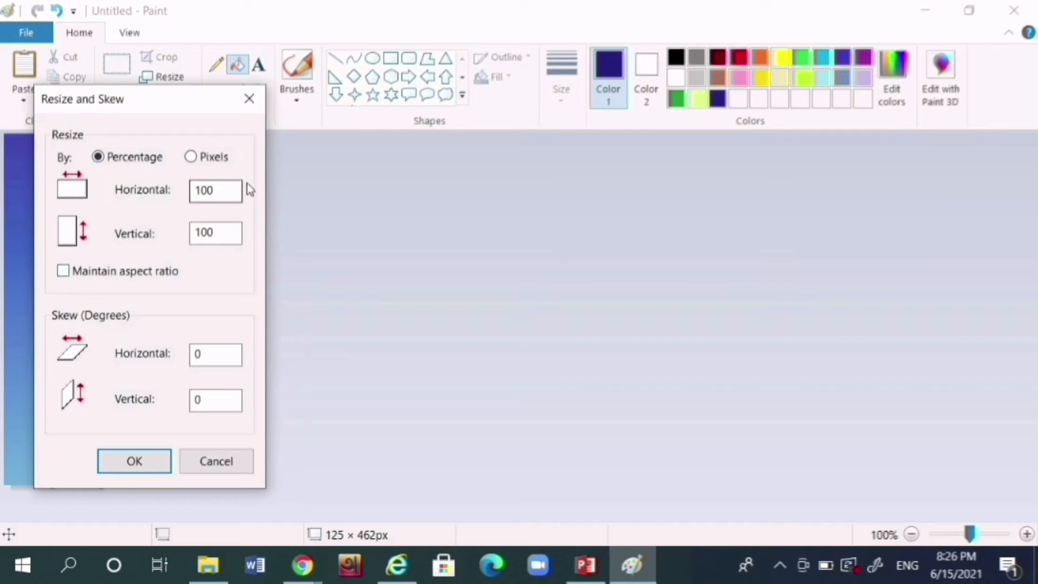
click(201, 191)
key(BackSpace)
text(5)
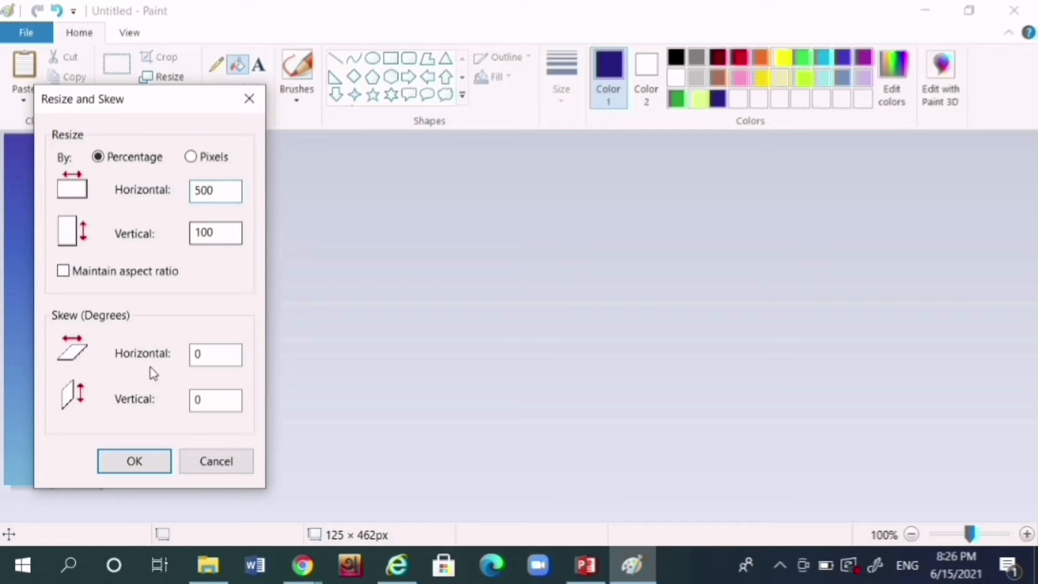
click(140, 466)
Stretch the gradient horizontally to a canvas width of 1250 px without maintaining the aspect ratio
click(162, 76)
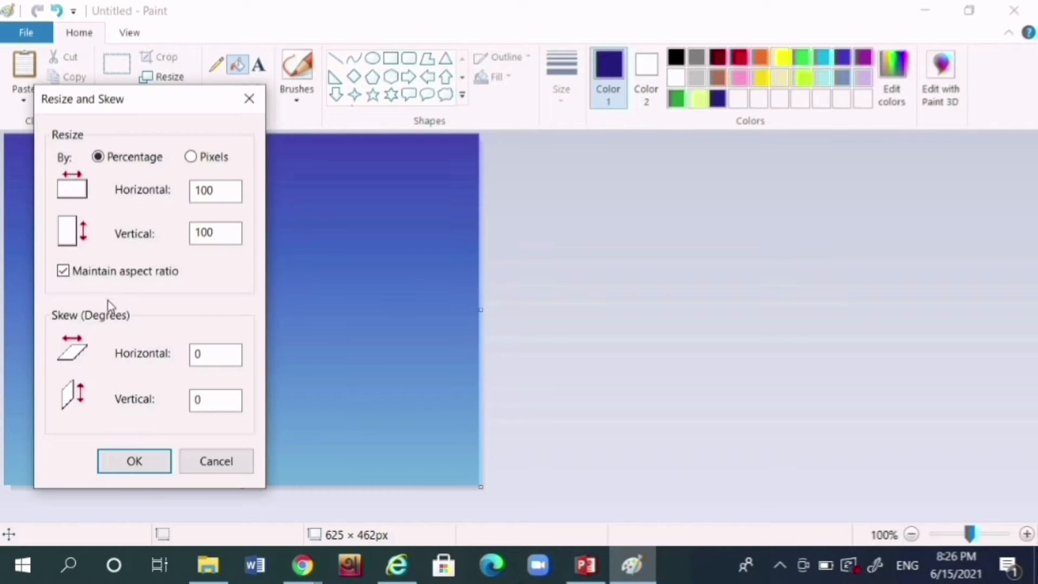
click(63, 272)
click(202, 190)
key(BackSpace)
text(3)
click(134, 461)
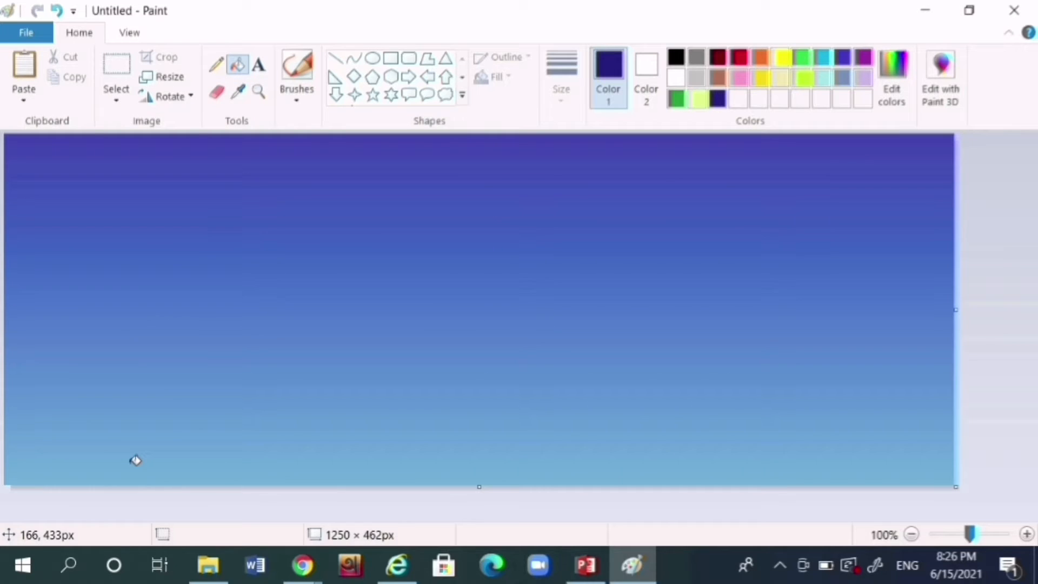
Paint a black tree trunk with two main limbs near the canvas's right edge, using the thickest brush size
click(675, 61)
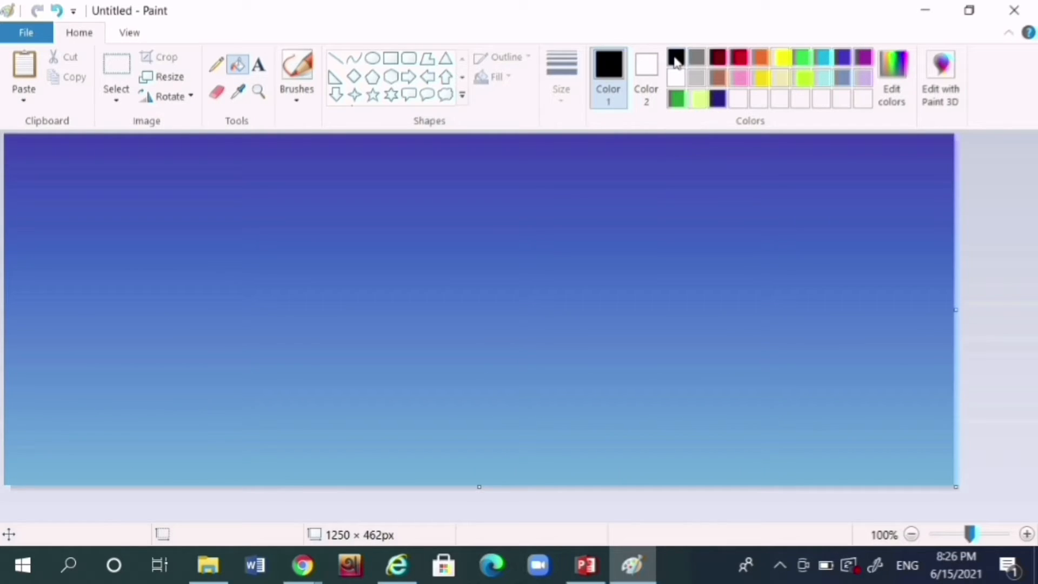
click(719, 57)
click(676, 59)
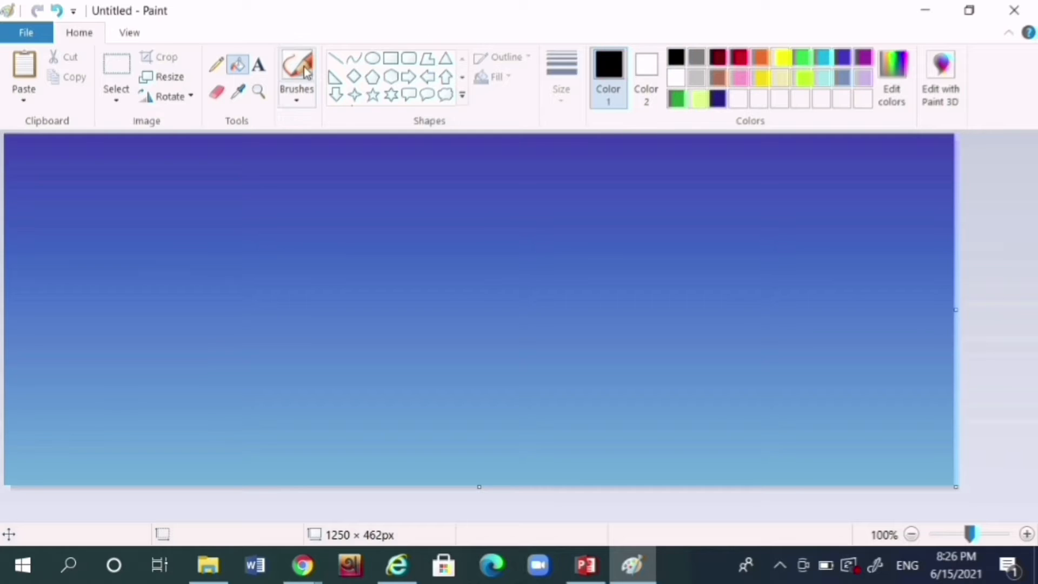
click(297, 93)
click(303, 128)
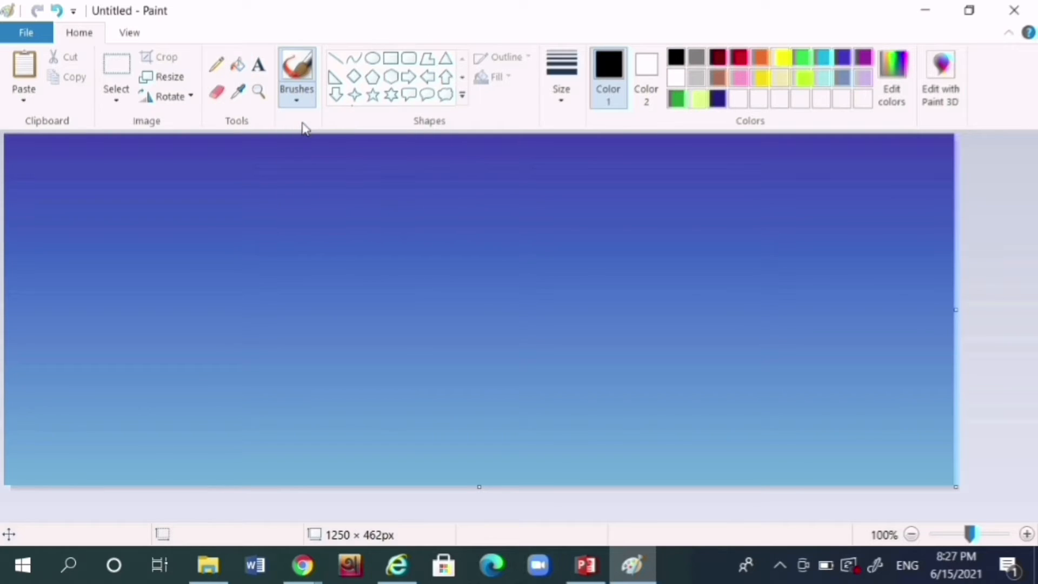
click(561, 81)
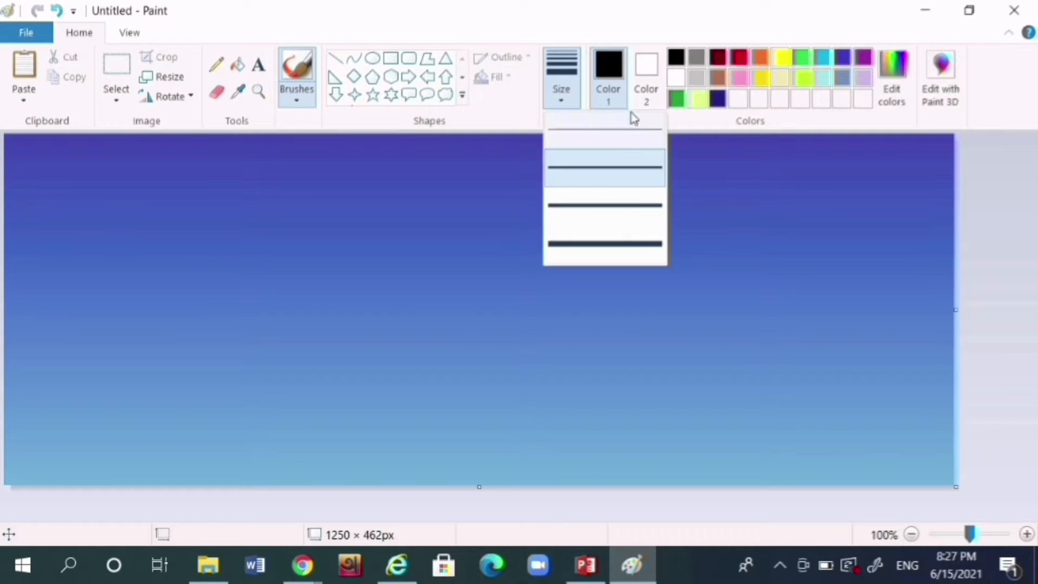
click(642, 243)
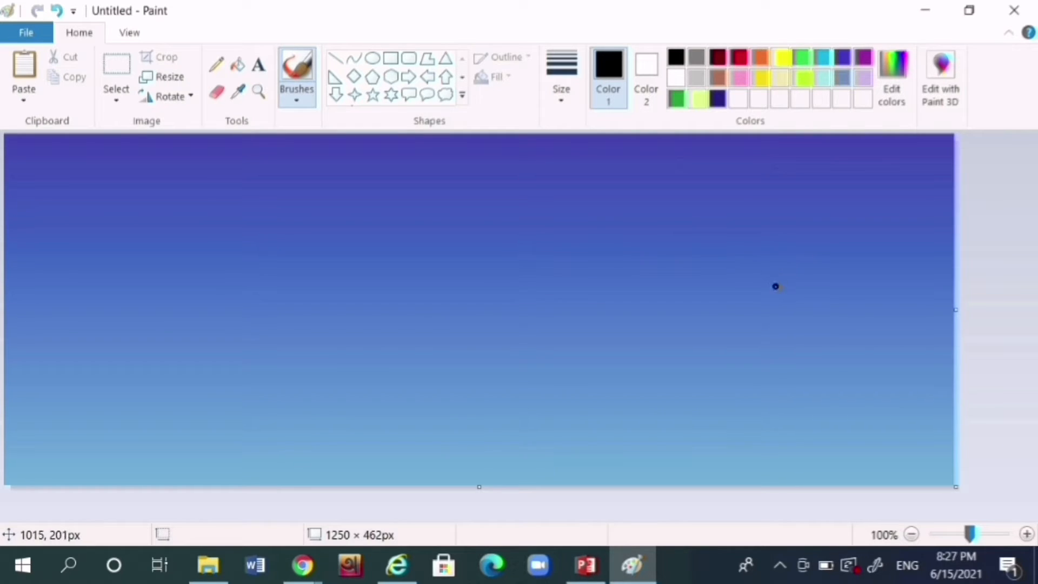
mouse_move(809, 300)
mouse_down()
mouse_move(828, 350)
mouse_move(849, 531)
mouse_up()
drag(839, 284, 847, 477)
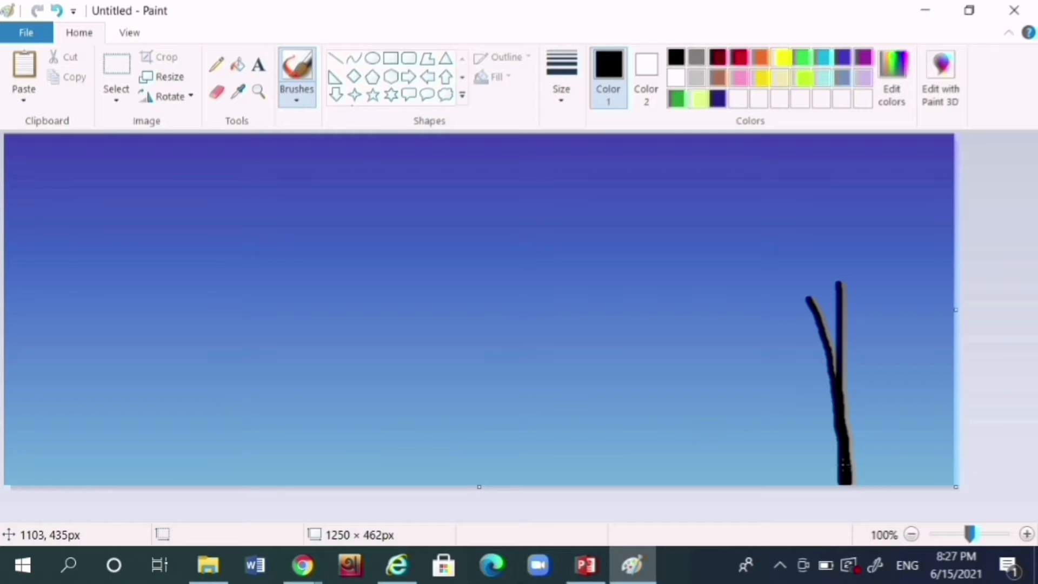
Add several medium black branches to the tree's two limbs with the second-thickest brush size
click(562, 81)
click(600, 204)
mouse_move(838, 286)
mouse_down()
mouse_move(813, 243)
mouse_move(842, 248)
mouse_move(862, 218)
mouse_up()
mouse_move(820, 315)
mouse_down()
mouse_move(802, 244)
mouse_move(764, 275)
mouse_up()
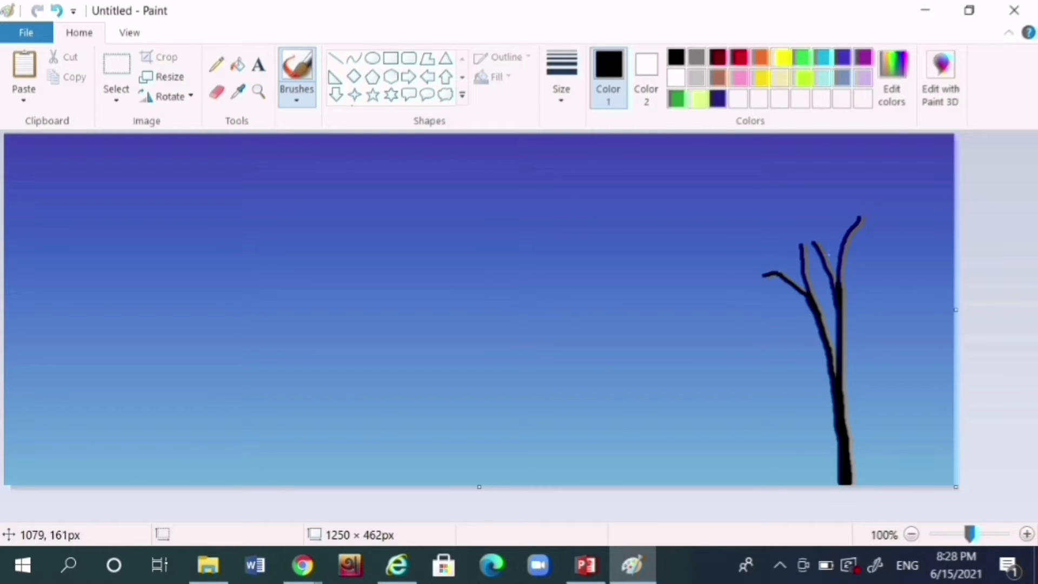
drag(824, 263, 816, 192)
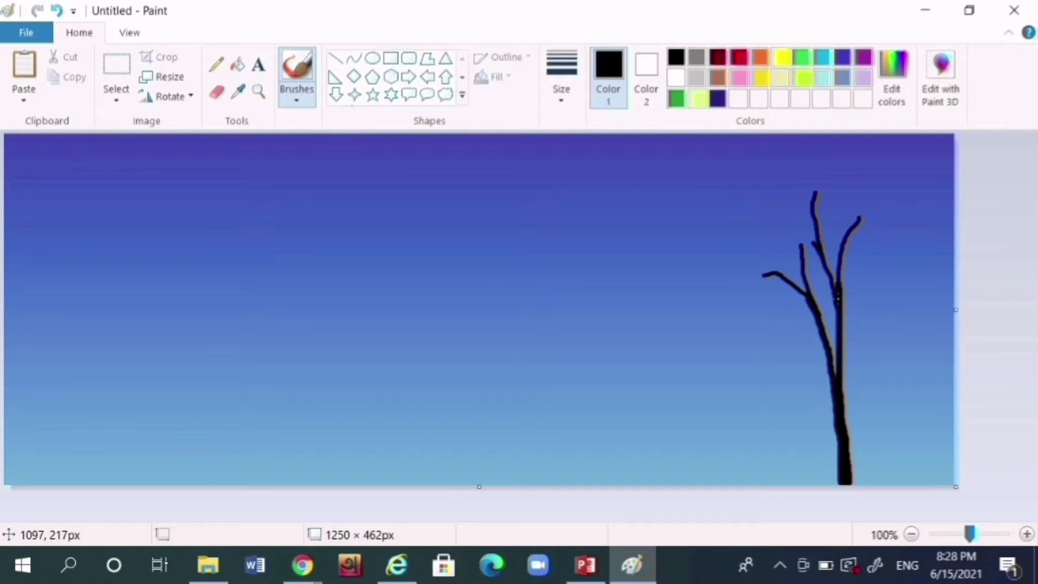
drag(839, 284, 866, 236)
mouse_move(820, 326)
mouse_down()
mouse_move(823, 283)
mouse_move(776, 257)
mouse_move(780, 268)
mouse_move(774, 211)
mouse_up()
drag(817, 325, 777, 302)
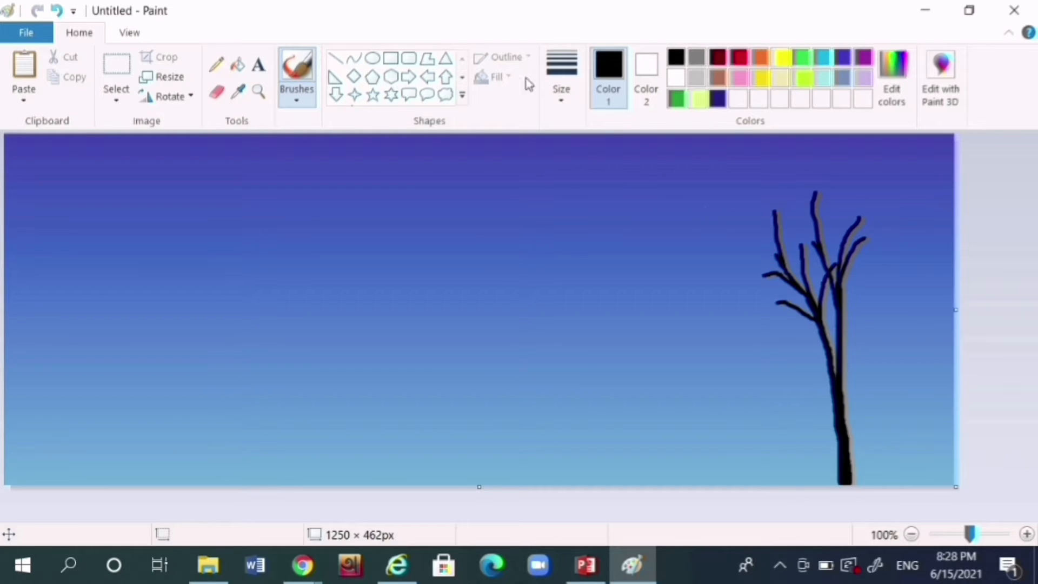
Paint thinner black side branches all over the tree's crown with the second-thinnest brush size
click(562, 81)
click(591, 174)
mouse_move(846, 289)
mouse_down()
mouse_move(851, 233)
mouse_move(836, 173)
mouse_up()
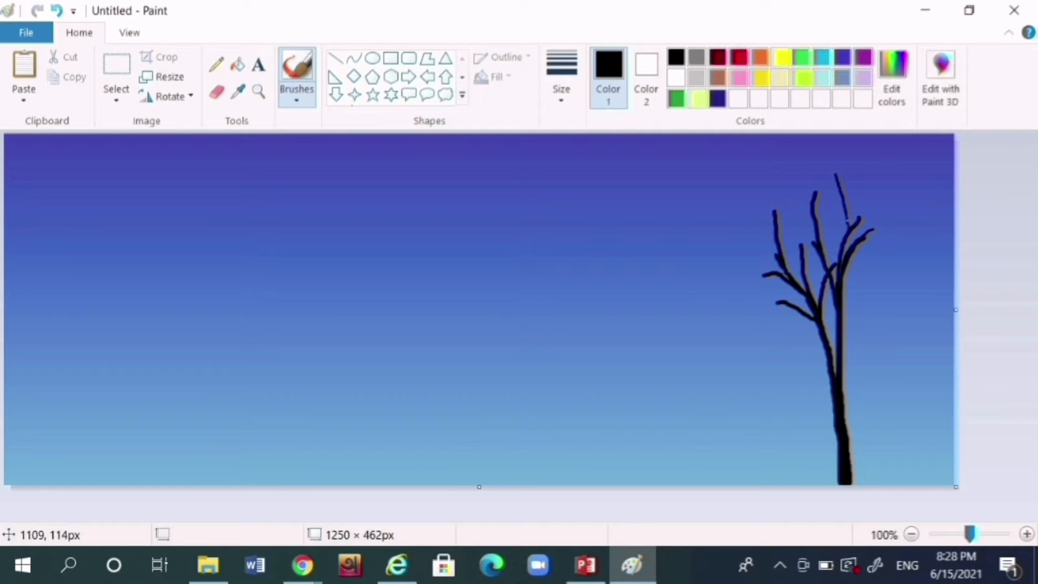
drag(852, 227, 860, 173)
drag(860, 252, 896, 236)
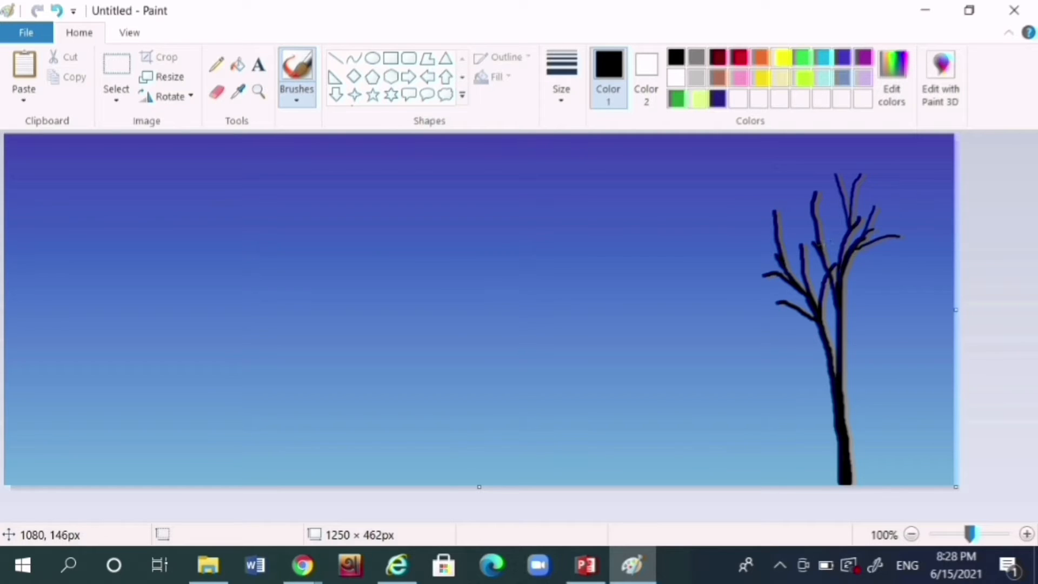
drag(825, 247, 826, 201)
mouse_move(814, 239)
mouse_down()
mouse_move(787, 216)
mouse_move(788, 183)
mouse_up()
drag(793, 281, 791, 241)
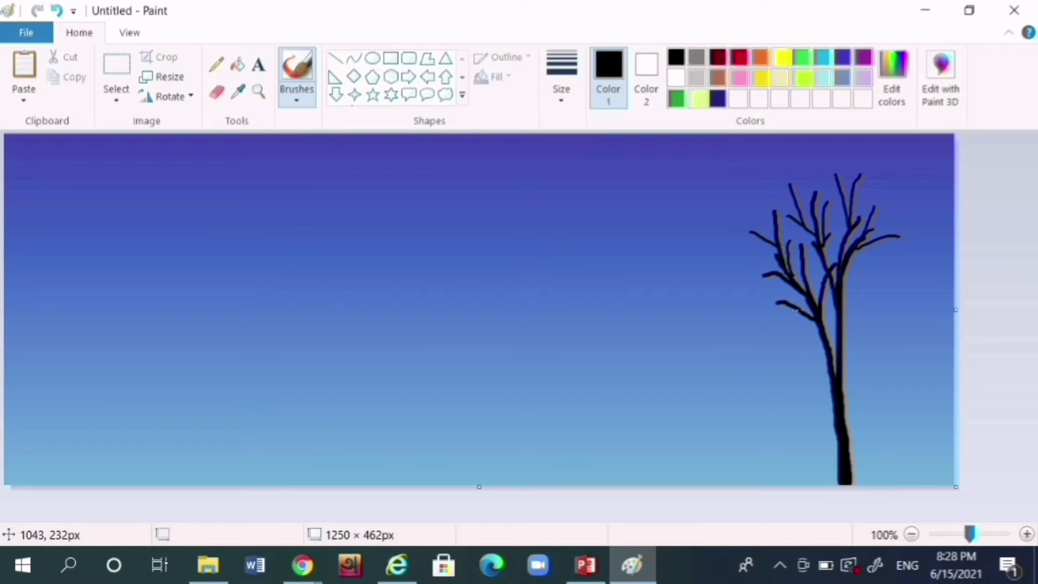
mouse_move(773, 318)
mouse_down()
mouse_move(733, 299)
mouse_move(729, 327)
mouse_up()
mouse_move(844, 309)
mouse_down()
mouse_move(859, 264)
mouse_move(877, 260)
mouse_move(894, 201)
mouse_move(910, 214)
mouse_move(832, 157)
mouse_up()
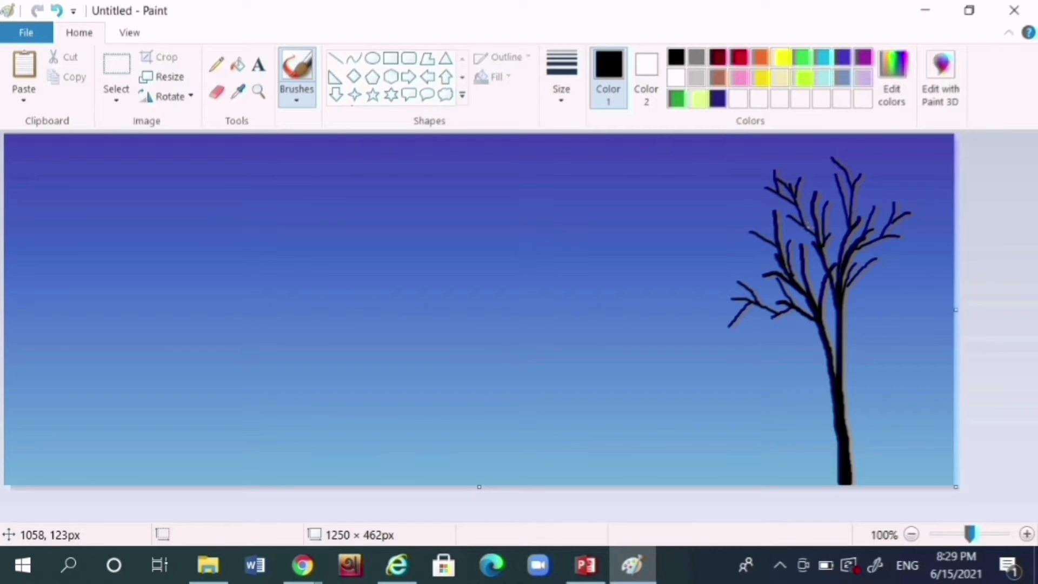
drag(808, 228, 800, 193)
mouse_move(775, 237)
mouse_down()
mouse_move(751, 212)
mouse_move(787, 224)
mouse_up()
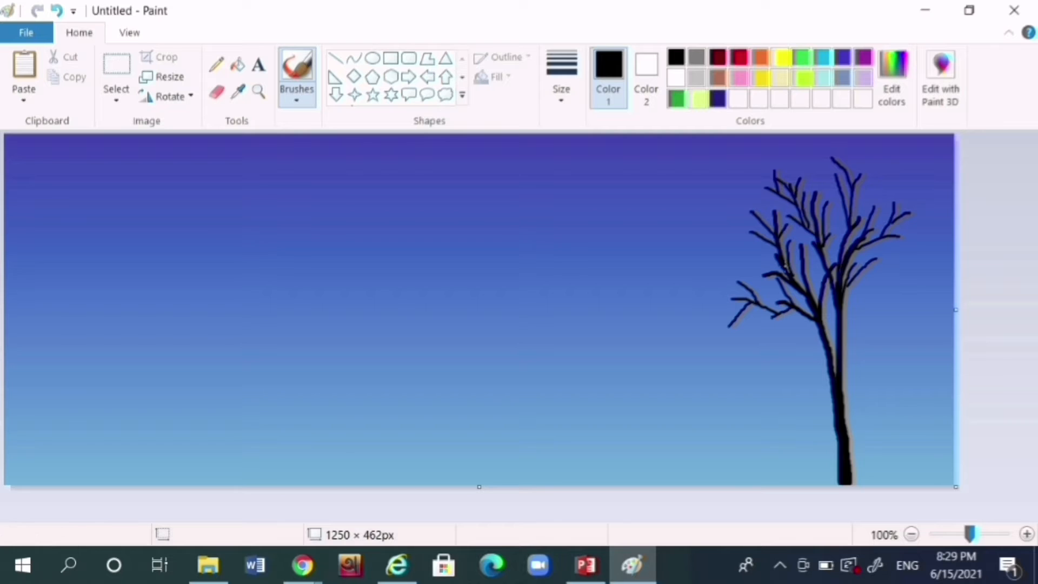
drag(787, 276, 681, 263)
drag(752, 210, 698, 178)
drag(807, 181, 793, 170)
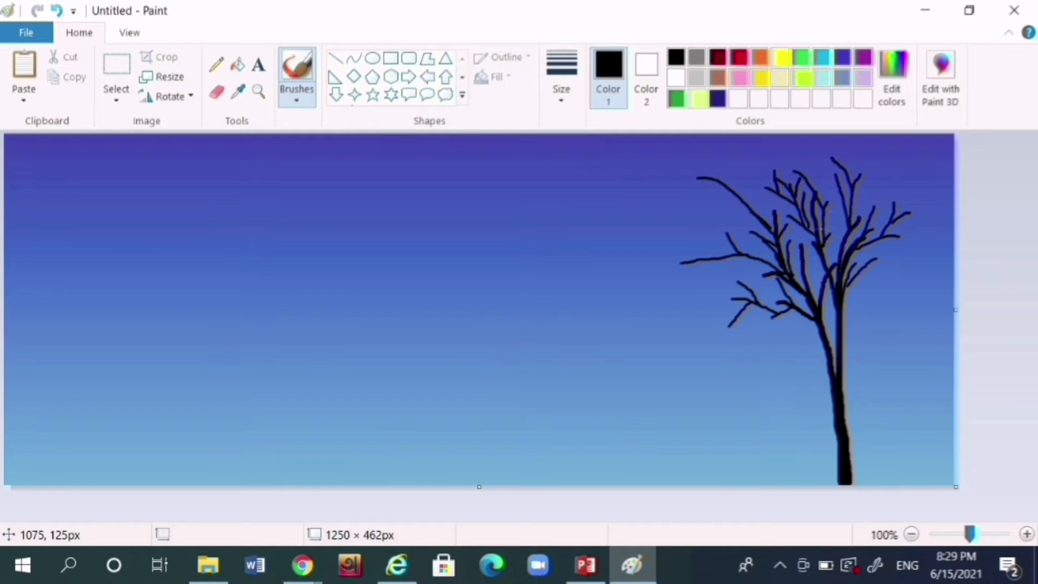
drag(821, 230, 850, 184)
drag(844, 232, 798, 173)
drag(832, 212, 819, 158)
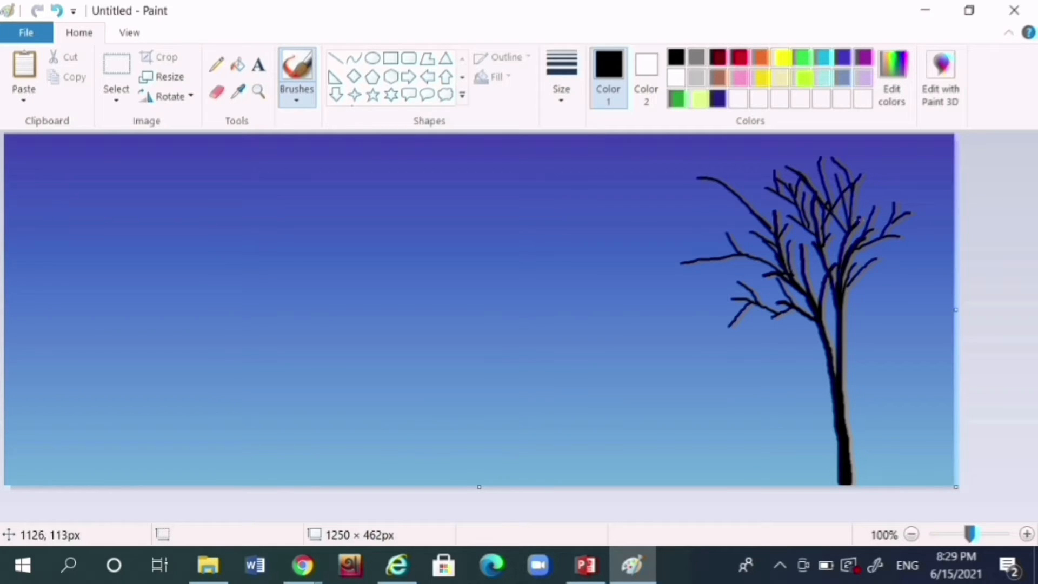
drag(860, 220, 881, 156)
mouse_move(873, 214)
mouse_down()
mouse_move(863, 152)
mouse_move(910, 176)
mouse_move(875, 175)
mouse_up()
Add fine black twigs to the branch ends across the tree's crown using the thinnest brush size
click(562, 75)
click(561, 141)
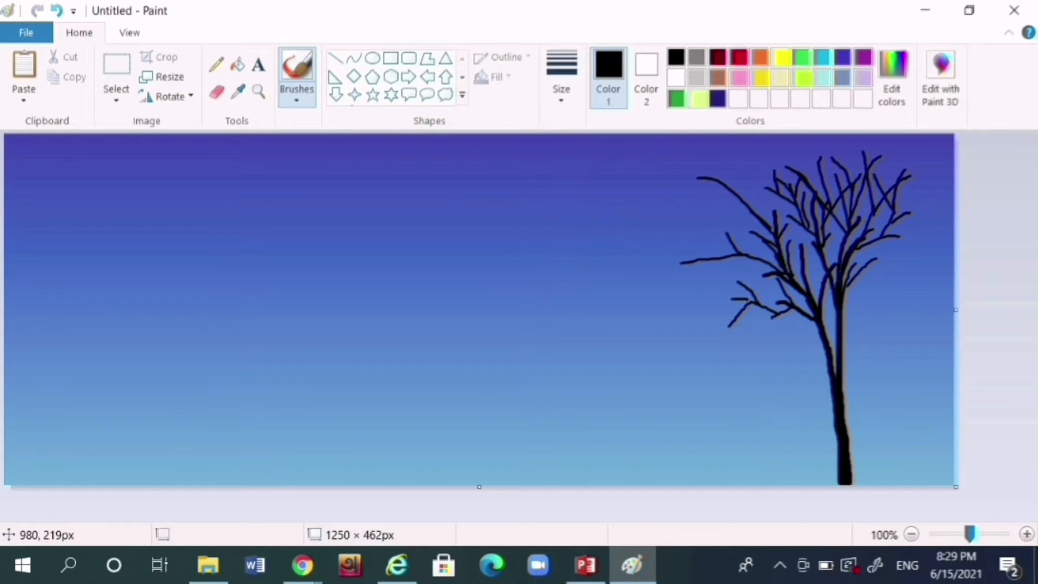
drag(864, 243, 880, 212)
drag(817, 167, 811, 143)
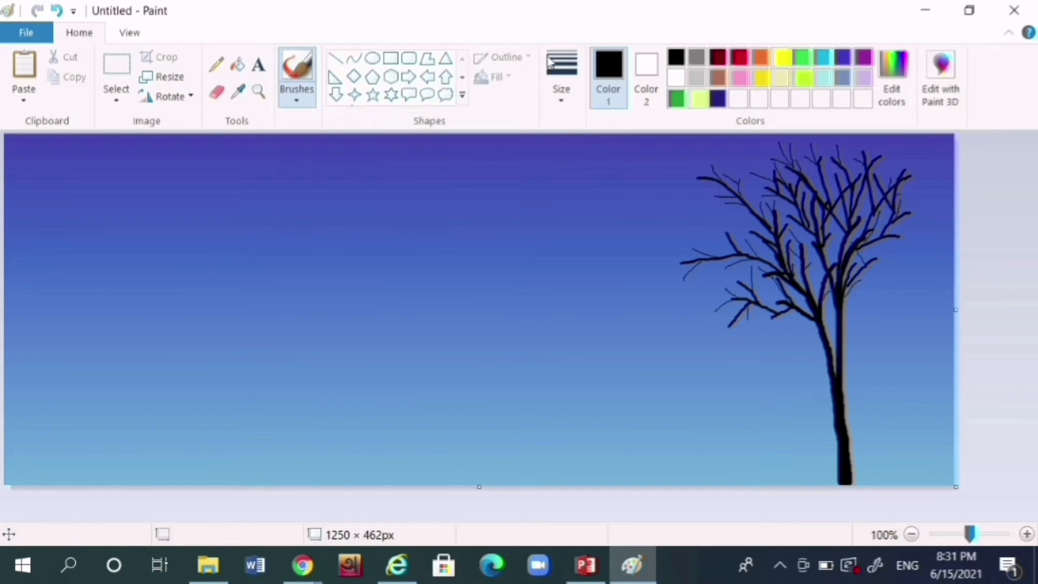
click(676, 99)
click(297, 95)
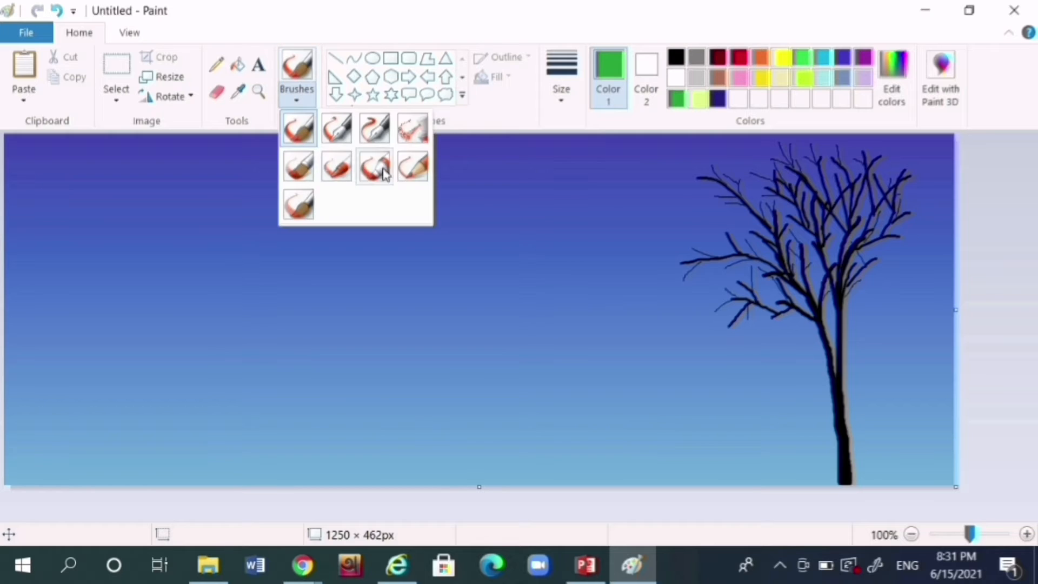
click(413, 166)
Spray clusters of deep pink blossoms on the branch tips and inside the tree's crown with the Airbrush
click(297, 93)
click(412, 128)
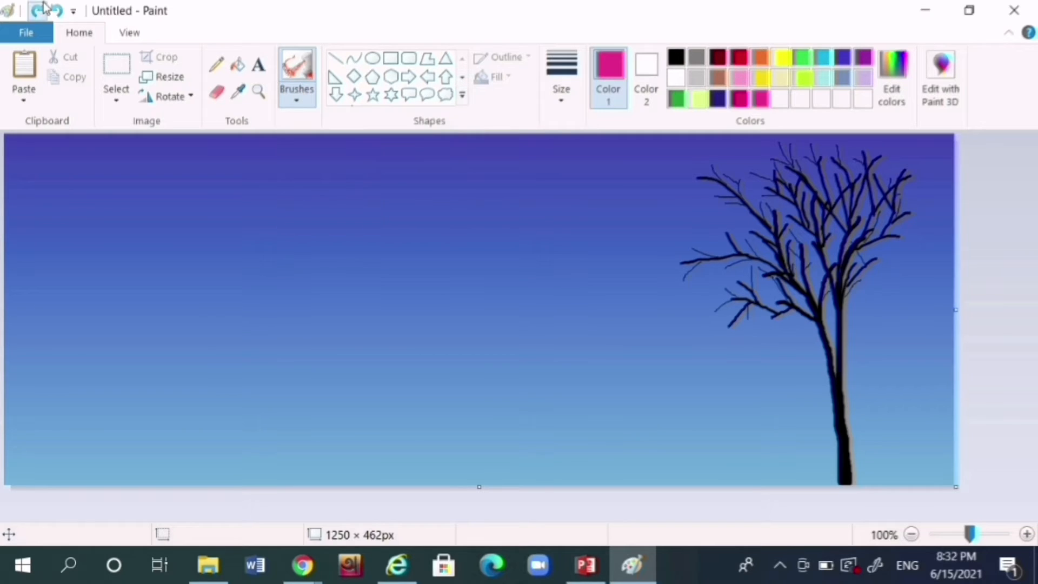
click(765, 185)
click(778, 169)
click(817, 191)
click(848, 184)
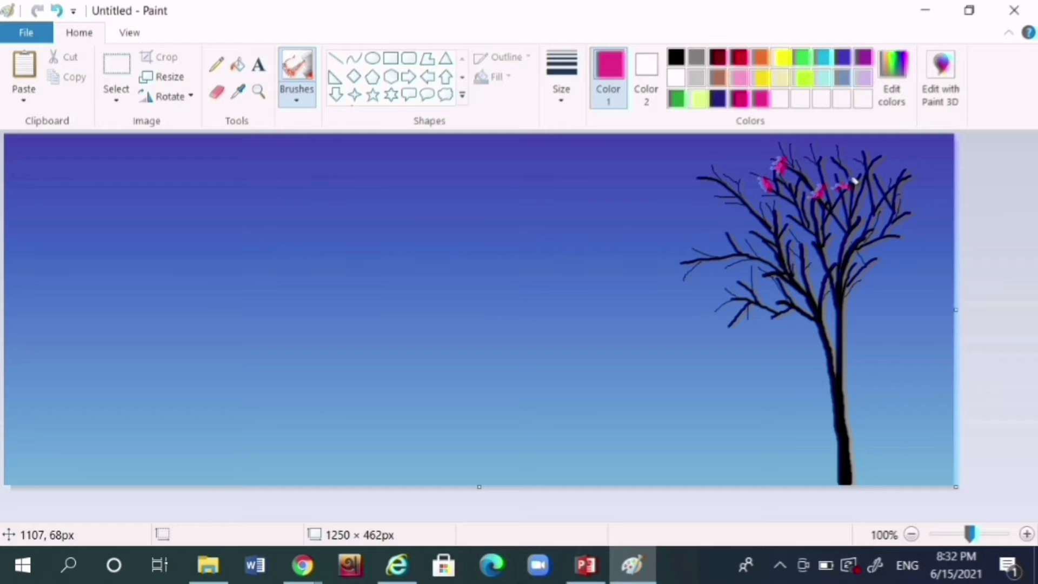
click(703, 173)
mouse_move(704, 172)
mouse_down()
mouse_move(752, 173)
mouse_move(762, 201)
mouse_move(771, 199)
mouse_move(729, 198)
mouse_up()
mouse_move(795, 152)
mouse_down()
mouse_move(786, 153)
mouse_move(797, 140)
mouse_up()
mouse_move(705, 251)
mouse_down()
mouse_move(688, 265)
mouse_move(666, 262)
mouse_move(696, 265)
mouse_move(692, 275)
mouse_up()
drag(730, 234, 743, 229)
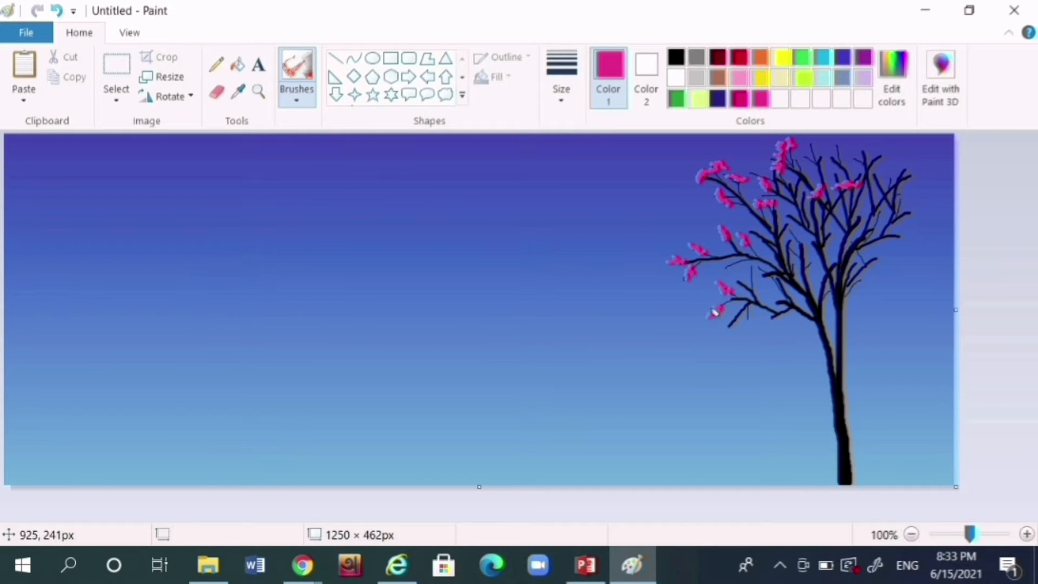
mouse_move(715, 312)
mouse_down()
mouse_move(729, 332)
mouse_move(751, 283)
mouse_move(743, 273)
mouse_move(759, 259)
mouse_up()
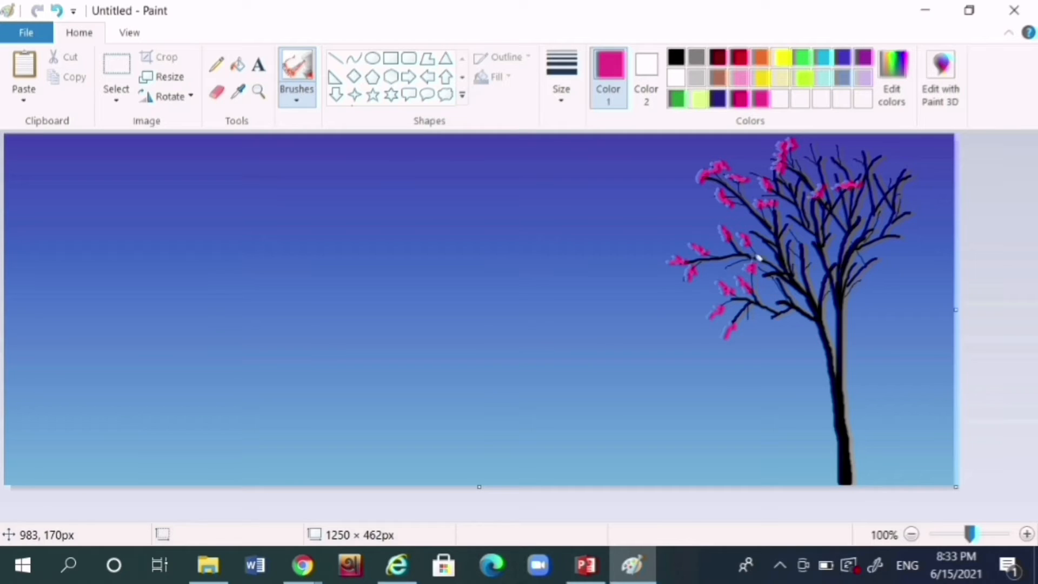
drag(879, 156, 888, 151)
mouse_move(791, 218)
mouse_down()
mouse_move(782, 199)
mouse_move(790, 219)
mouse_up()
drag(863, 255, 888, 260)
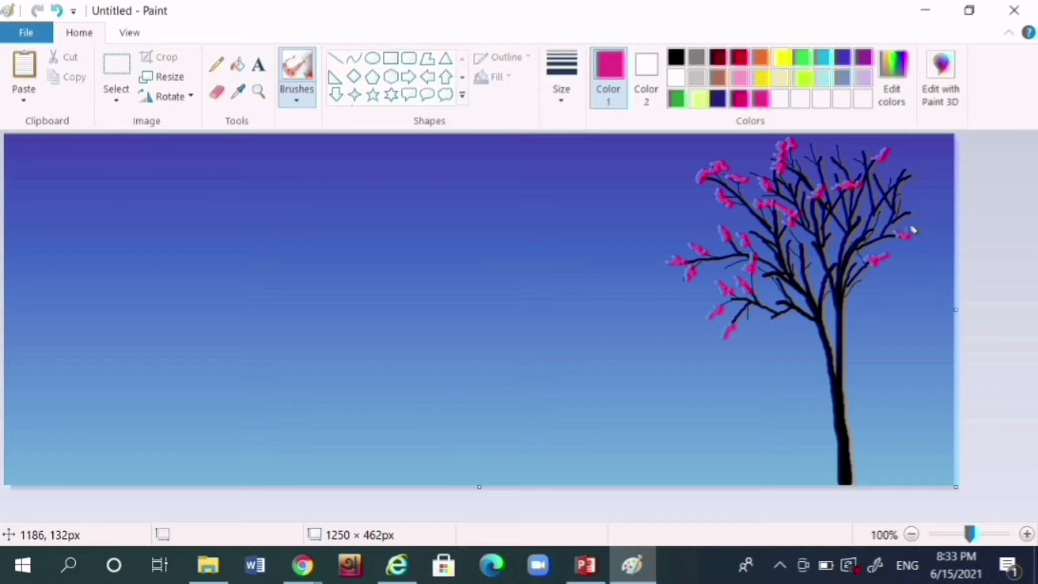
mouse_move(882, 171)
mouse_down()
mouse_move(910, 172)
mouse_move(922, 155)
mouse_move(858, 160)
mouse_move(871, 152)
mouse_move(845, 148)
mouse_move(842, 134)
mouse_move(806, 138)
mouse_up()
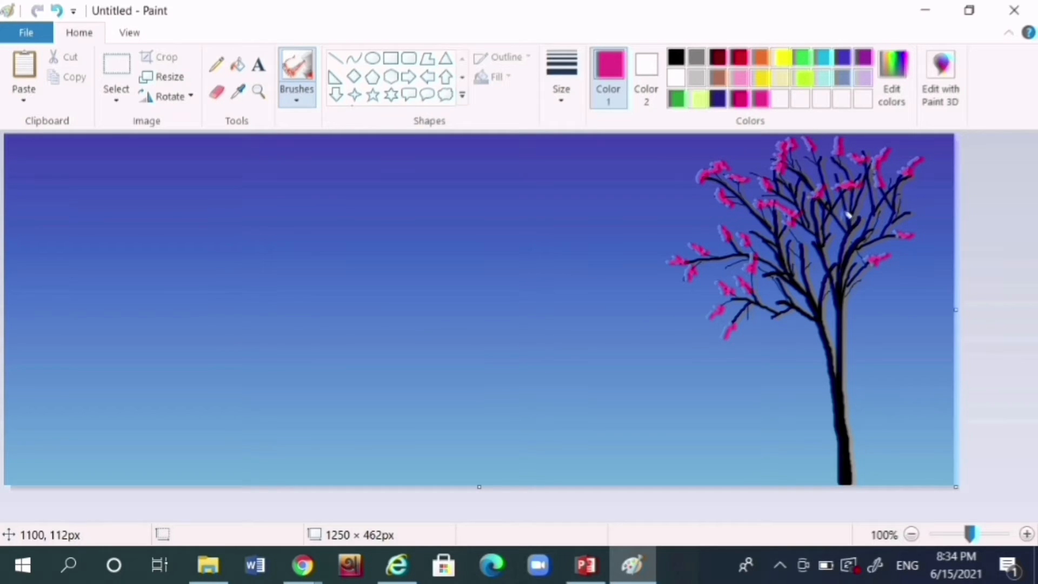
drag(814, 238, 842, 219)
mouse_move(776, 326)
mouse_down()
mouse_move(763, 323)
mouse_move(777, 301)
mouse_up()
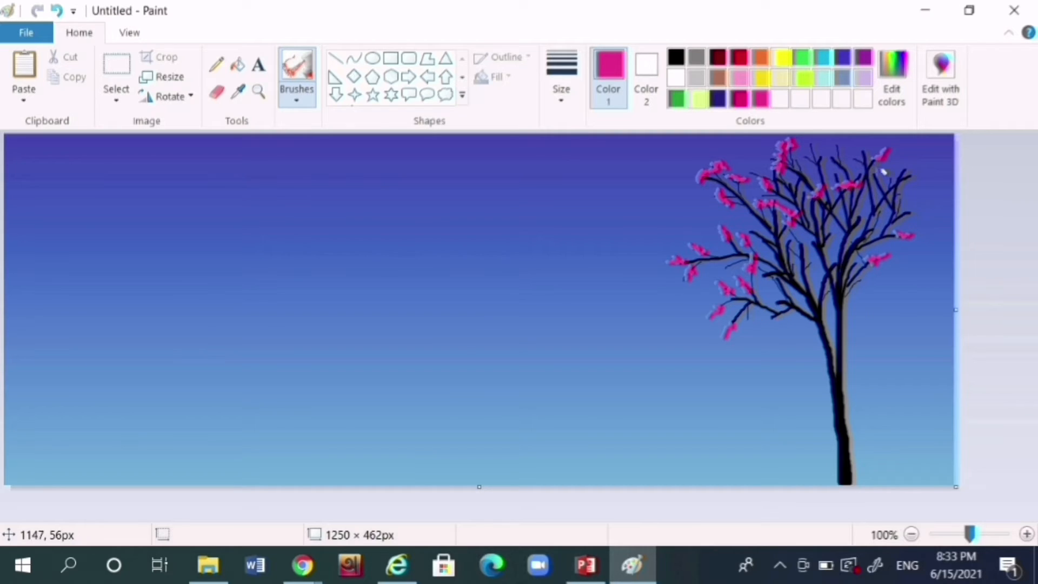
mouse_move(884, 177)
mouse_down()
mouse_move(911, 169)
mouse_move(925, 155)
mouse_move(845, 147)
mouse_up()
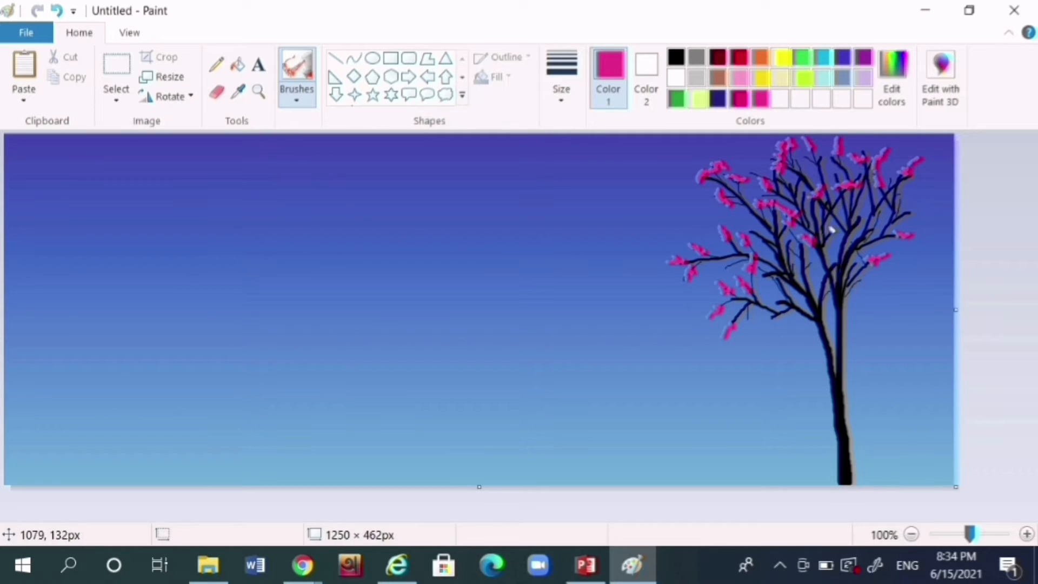
mouse_move(779, 315)
mouse_down()
mouse_move(786, 300)
mouse_move(773, 295)
mouse_up()
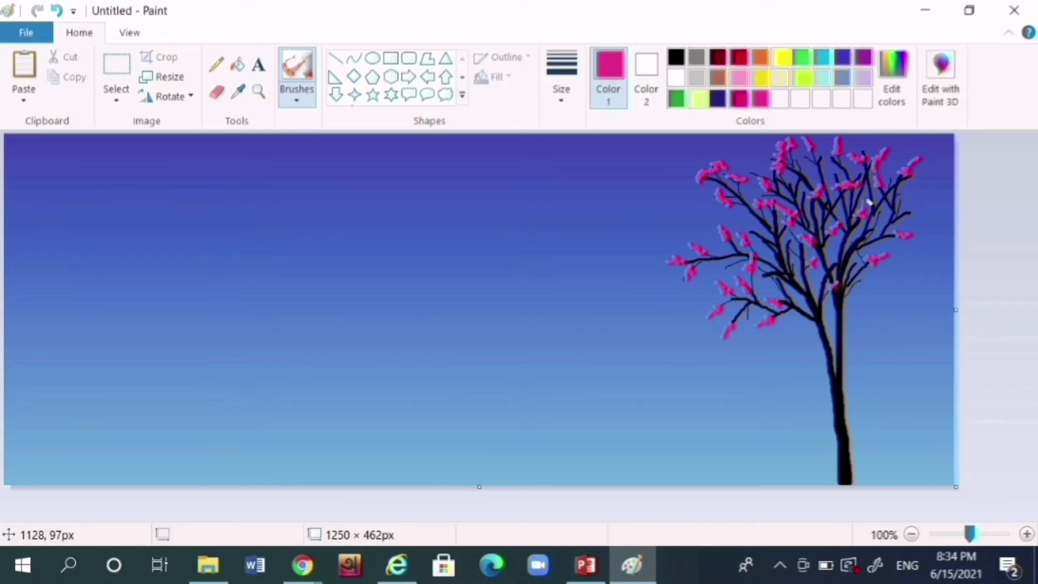
Spray a few red and a few yellow blossoms among the pink ones on the tree's branches
click(739, 56)
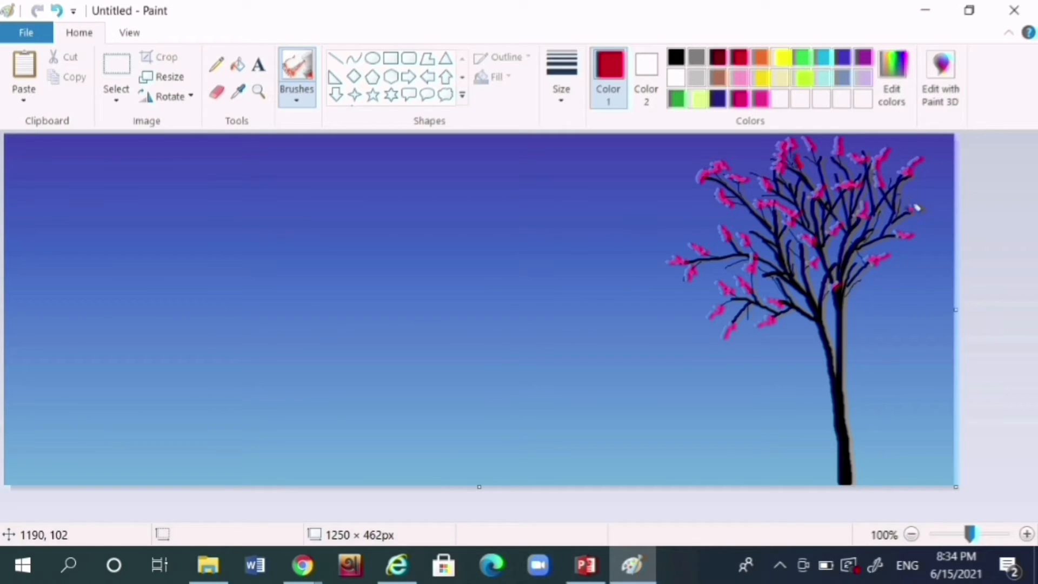
drag(910, 211, 919, 201)
drag(769, 274, 787, 243)
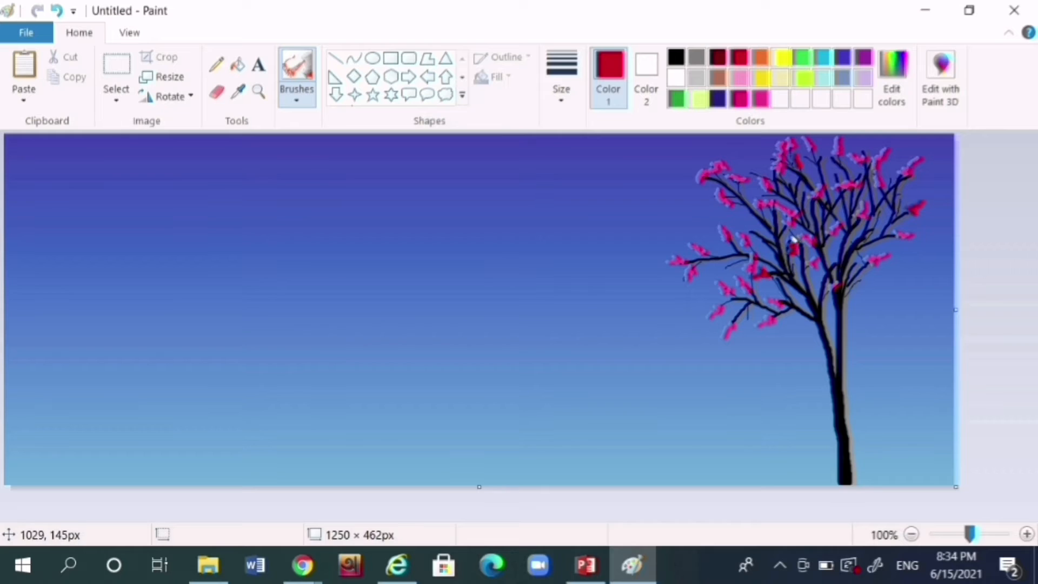
drag(863, 274, 871, 274)
drag(871, 274, 878, 272)
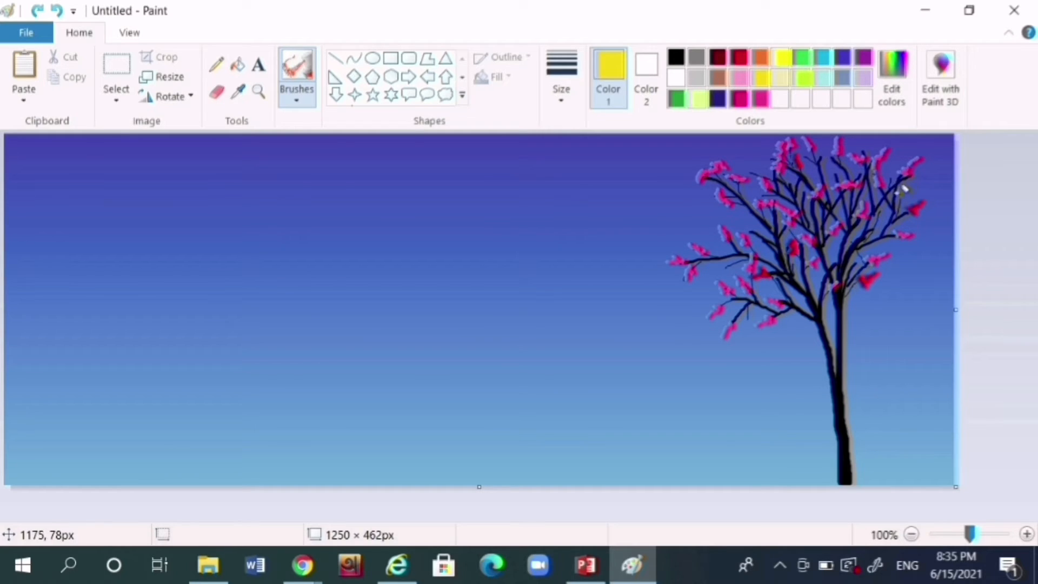
drag(899, 192, 905, 185)
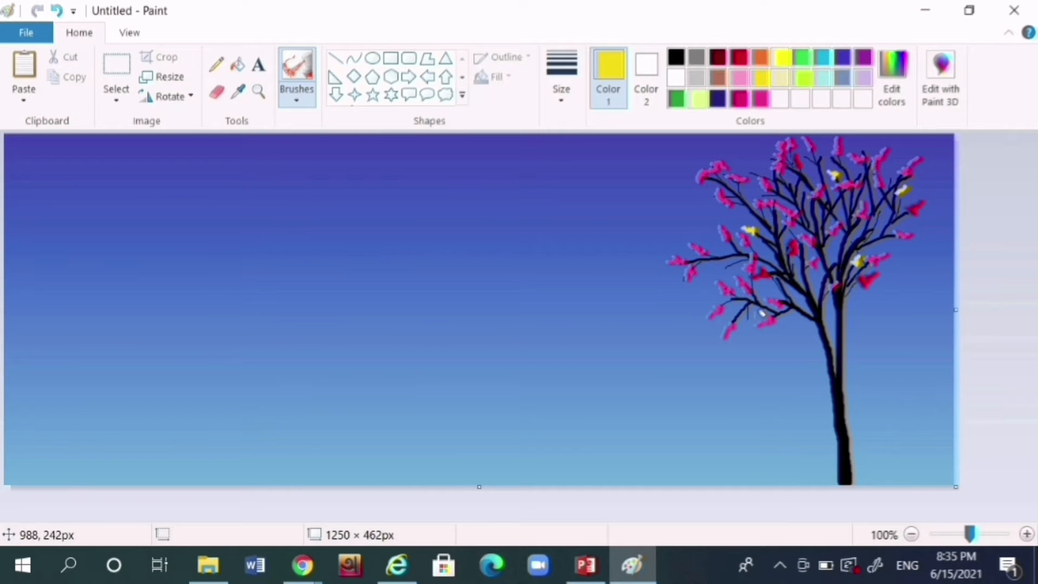
drag(746, 318, 749, 325)
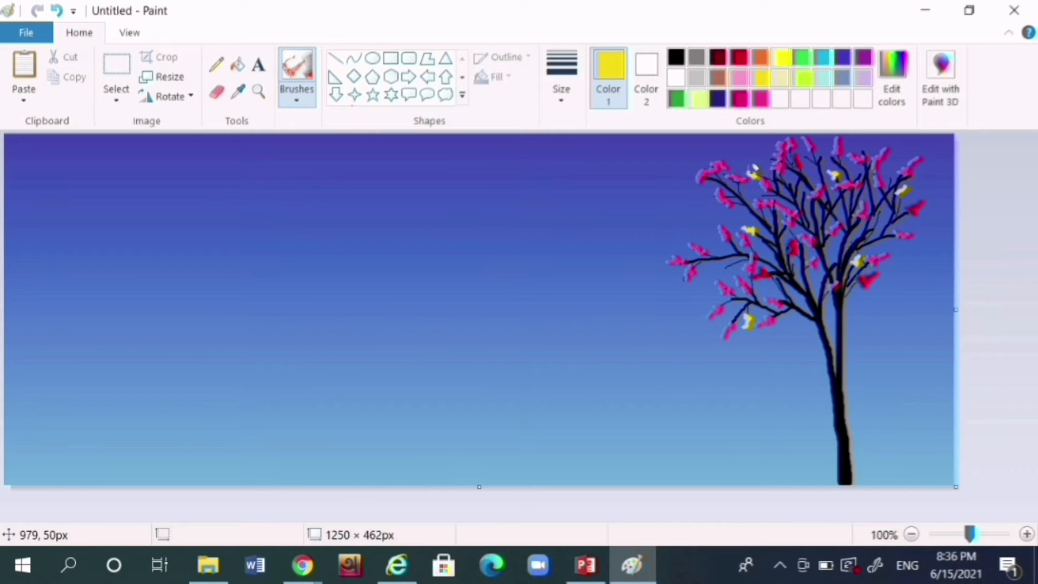
Dab small bright green leaves between the blossoms throughout the tree's crown
click(676, 99)
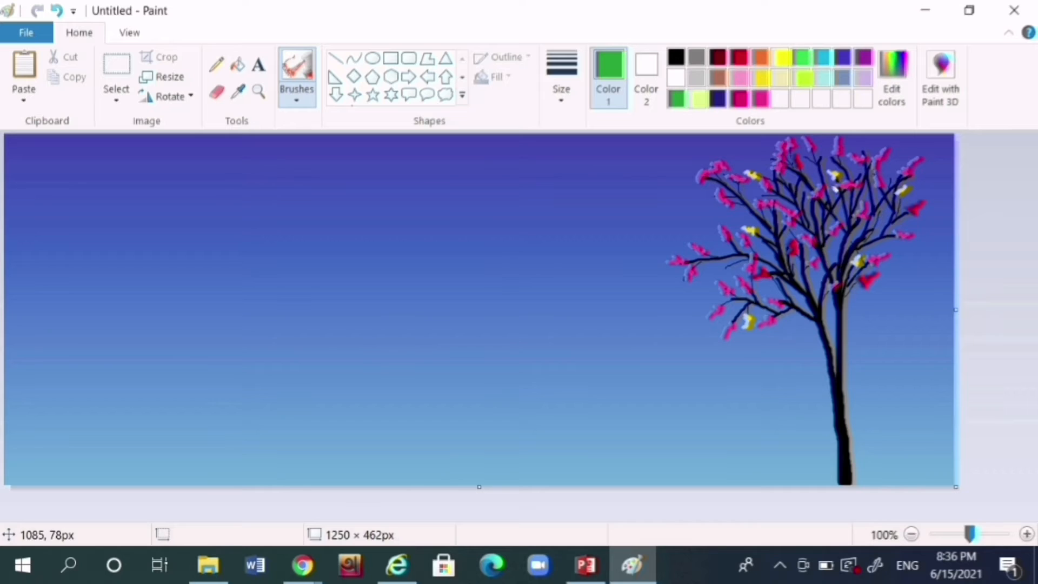
click(803, 79)
click(807, 55)
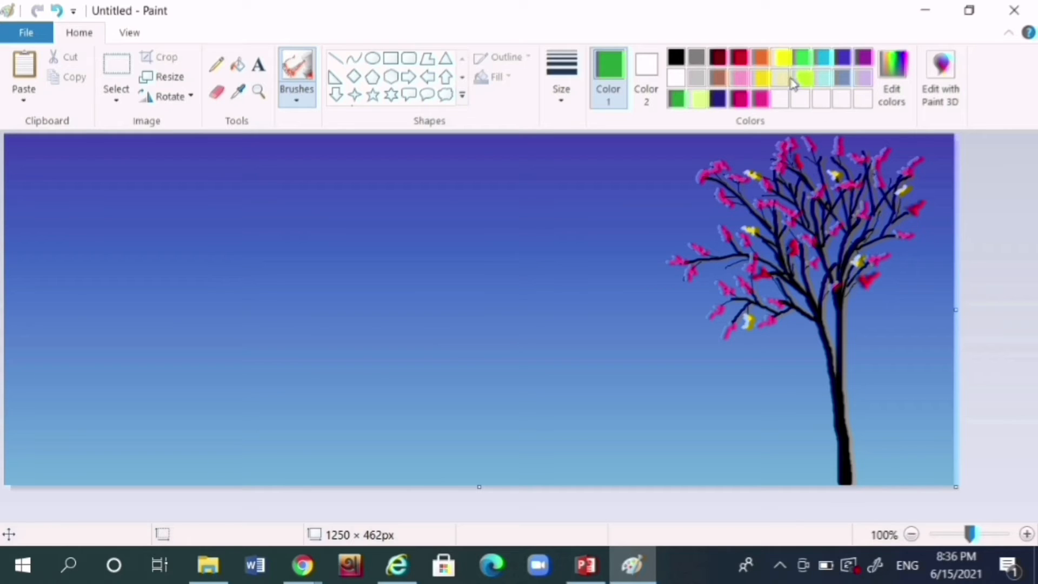
click(796, 78)
click(804, 56)
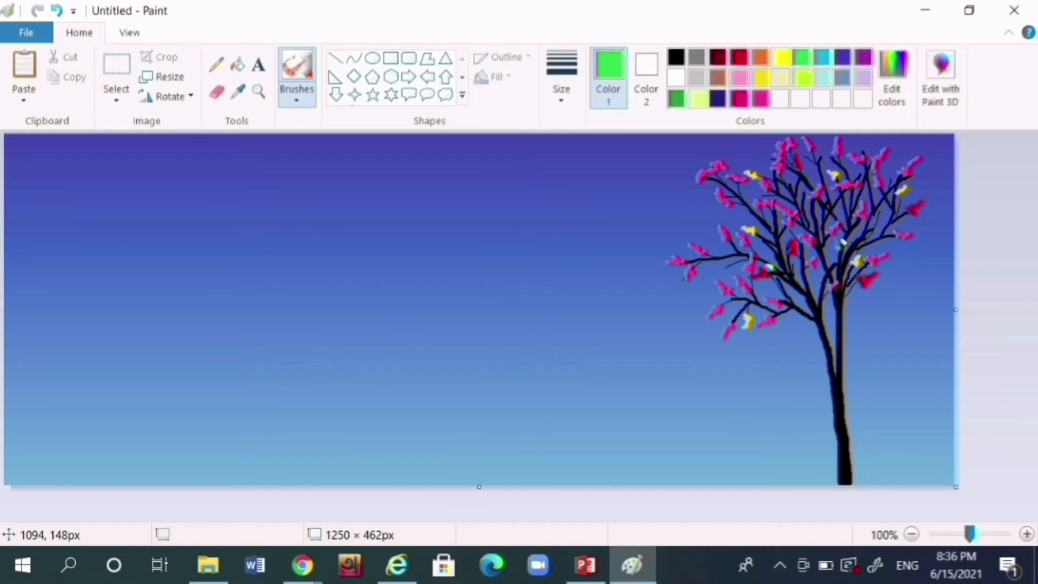
drag(874, 239, 882, 234)
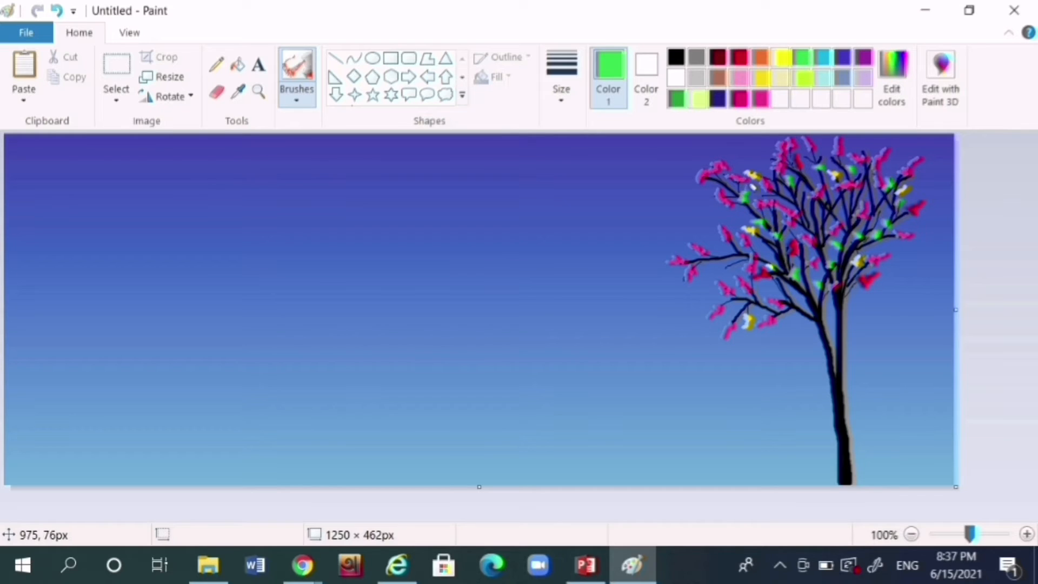
Undo the last four green leaf dabs and restore three of them
click(56, 12)
click(56, 12)
click(57, 12)
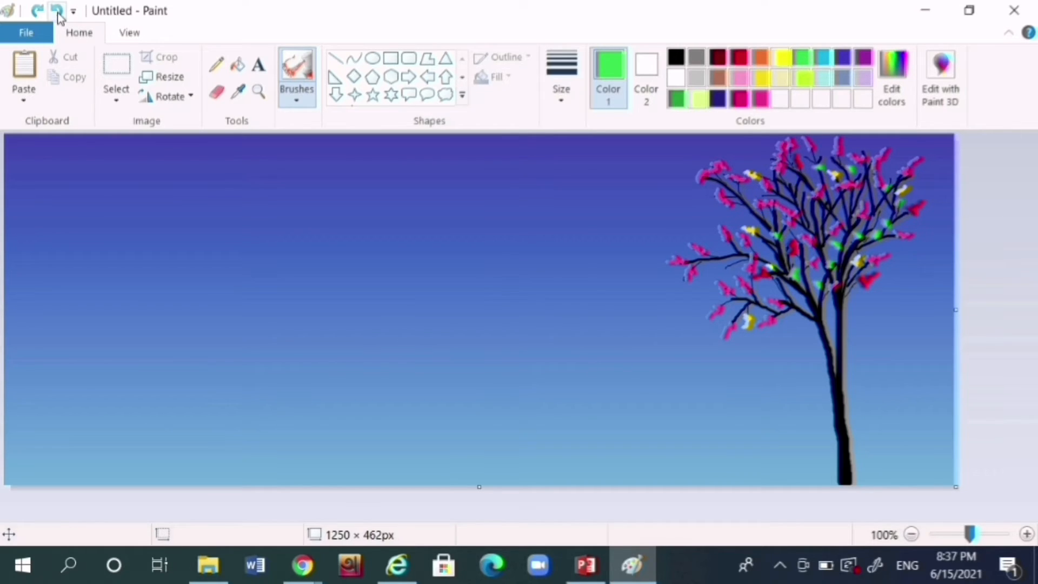
click(56, 12)
click(40, 13)
click(40, 13)
click(40, 13)
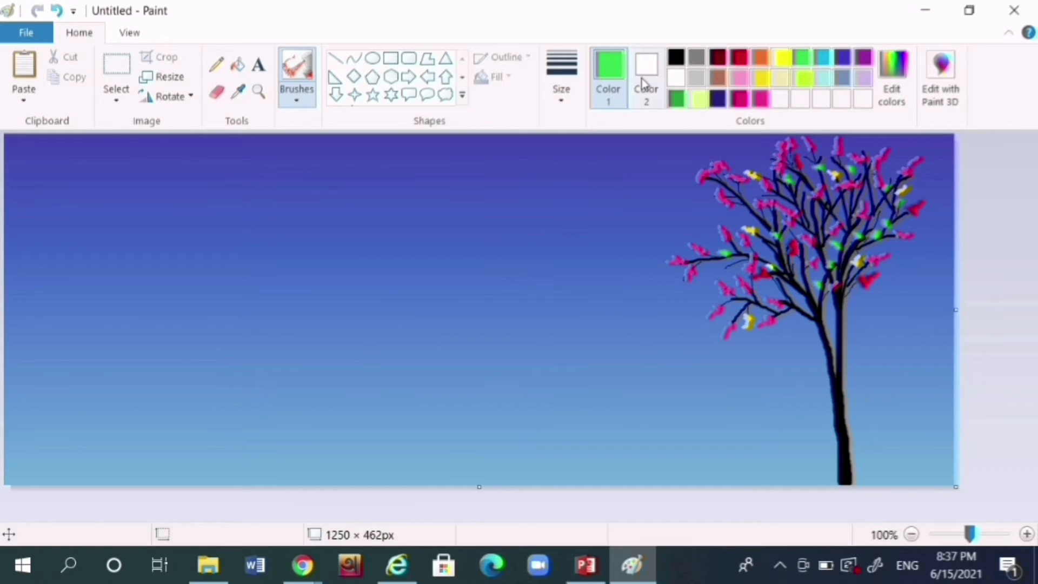
Set up the Oil brush at its thinnest size with a custom dark green colour
click(298, 93)
click(299, 166)
click(561, 78)
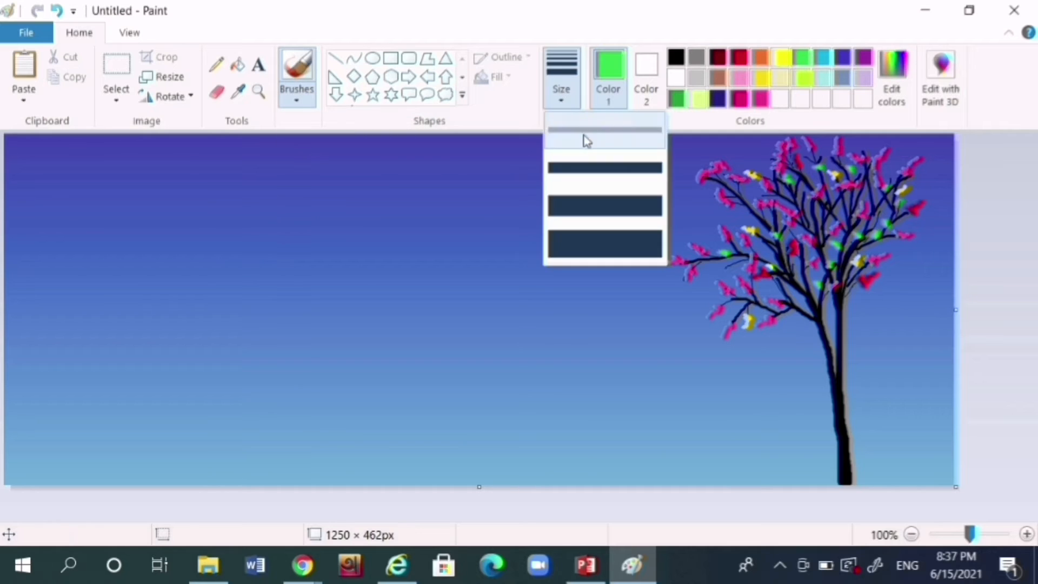
click(584, 139)
click(892, 81)
drag(736, 251, 734, 304)
click(332, 407)
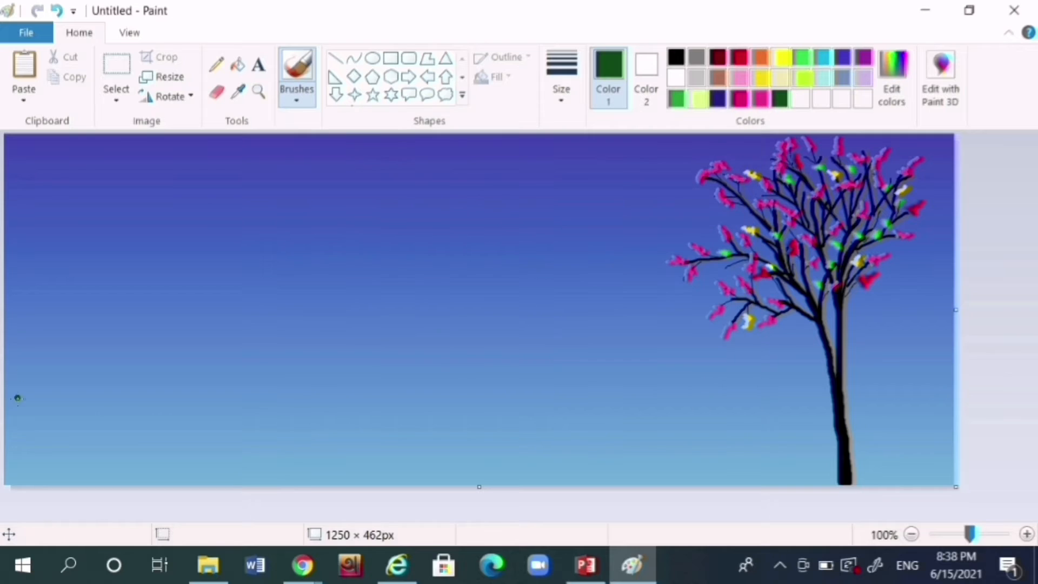
Paint dark green grass blades of varied heights along the bottom of the canvas, from the left edge to just past the middle
drag(17, 403, 8, 484)
mouse_move(23, 425)
mouse_down()
mouse_move(15, 484)
mouse_move(37, 484)
mouse_up()
mouse_move(30, 443)
mouse_down()
mouse_move(35, 487)
mouse_move(48, 487)
mouse_up()
drag(57, 409, 69, 485)
mouse_move(39, 419)
mouse_down()
mouse_move(64, 466)
mouse_move(75, 455)
mouse_move(83, 484)
mouse_up()
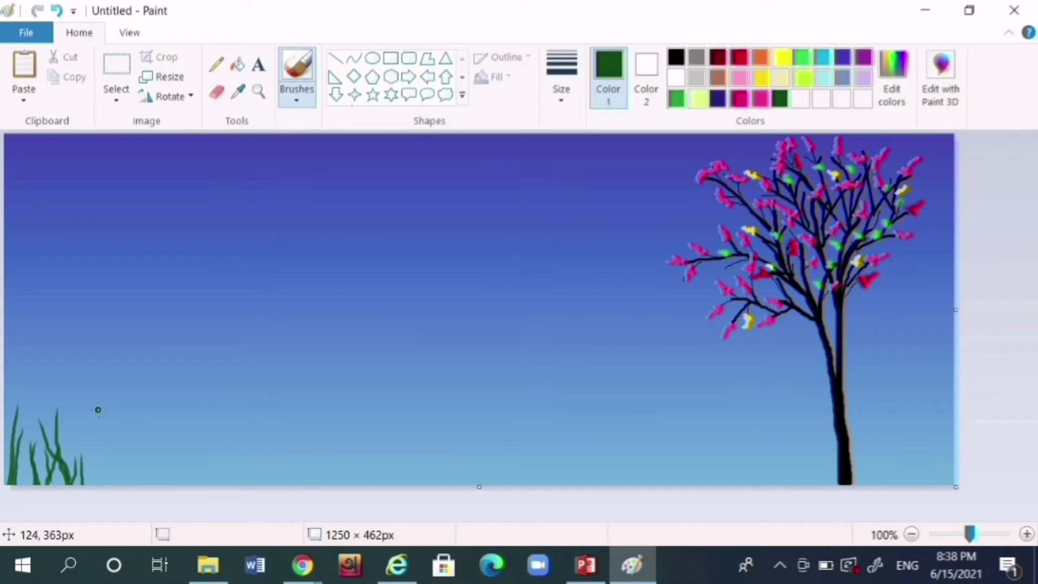
mouse_move(98, 412)
mouse_down()
mouse_move(85, 445)
mouse_move(113, 484)
mouse_up()
drag(87, 447, 115, 482)
drag(115, 435, 106, 484)
drag(80, 438, 98, 485)
drag(72, 423, 74, 491)
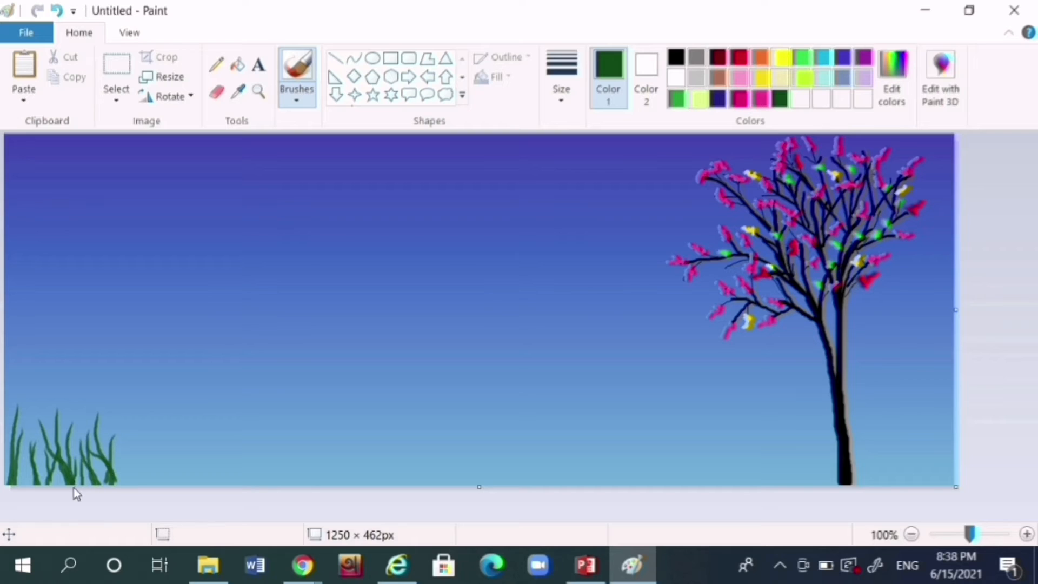
mouse_move(123, 459)
mouse_down()
mouse_move(116, 493)
mouse_move(141, 485)
mouse_up()
drag(132, 447, 135, 485)
mouse_move(153, 448)
mouse_down()
mouse_move(150, 485)
mouse_move(164, 485)
mouse_up()
drag(181, 427, 195, 484)
mouse_move(162, 441)
mouse_down()
mouse_move(165, 487)
mouse_move(179, 483)
mouse_up()
drag(173, 441, 184, 486)
drag(146, 419, 142, 485)
drag(151, 452, 154, 484)
drag(207, 436, 203, 485)
drag(220, 450, 219, 487)
drag(213, 426, 201, 483)
drag(217, 438, 216, 485)
drag(191, 408, 201, 485)
drag(212, 449, 217, 484)
drag(227, 441, 244, 485)
drag(230, 426, 233, 487)
drag(244, 446, 241, 486)
drag(255, 427, 266, 485)
drag(254, 435, 250, 485)
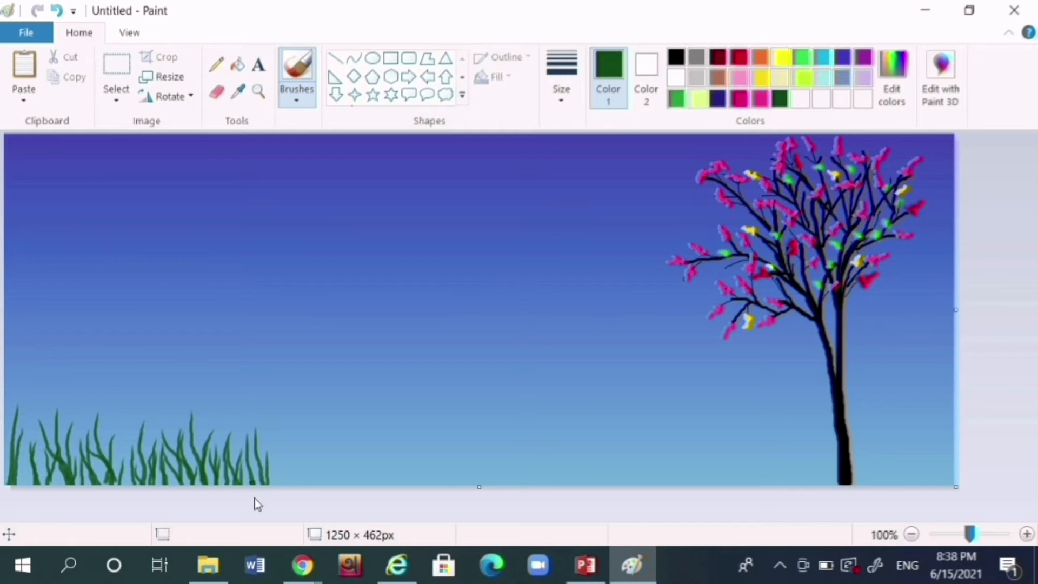
drag(260, 437, 267, 485)
drag(276, 419, 282, 485)
mouse_move(285, 428)
mouse_down()
mouse_move(288, 485)
mouse_move(301, 485)
mouse_up()
drag(314, 447, 311, 485)
drag(325, 423, 319, 485)
mouse_move(338, 446)
mouse_down()
mouse_move(330, 489)
mouse_move(348, 473)
mouse_up()
mouse_move(326, 424)
mouse_down()
mouse_move(331, 475)
mouse_move(359, 487)
mouse_up()
mouse_move(376, 439)
mouse_down()
mouse_move(378, 485)
mouse_move(397, 485)
mouse_up()
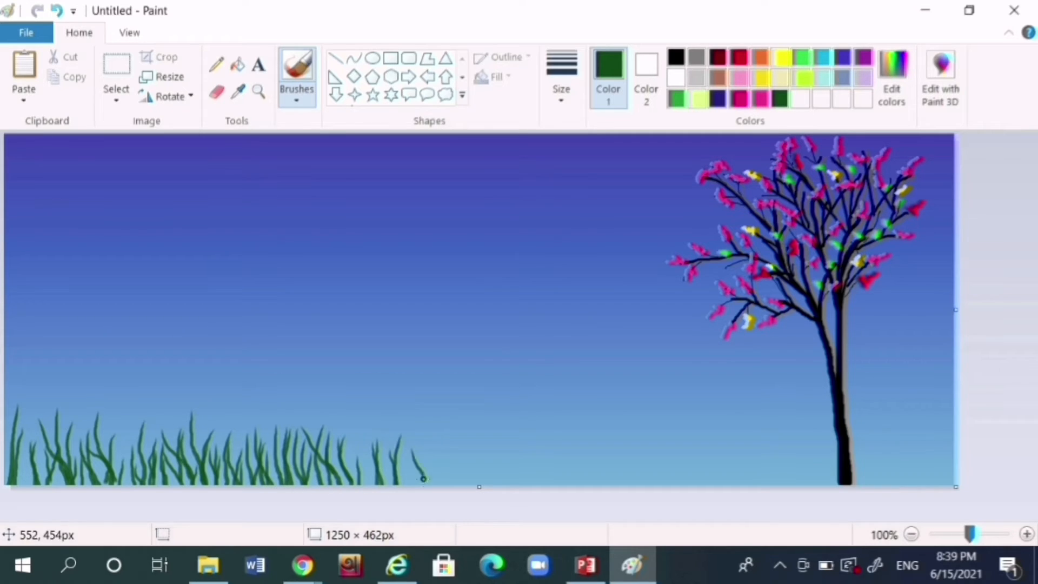
mouse_move(422, 426)
mouse_down()
mouse_move(443, 451)
mouse_move(454, 485)
mouse_up()
mouse_move(480, 433)
mouse_down()
mouse_move(471, 485)
mouse_move(490, 485)
mouse_up()
drag(510, 452, 509, 485)
drag(503, 435, 502, 485)
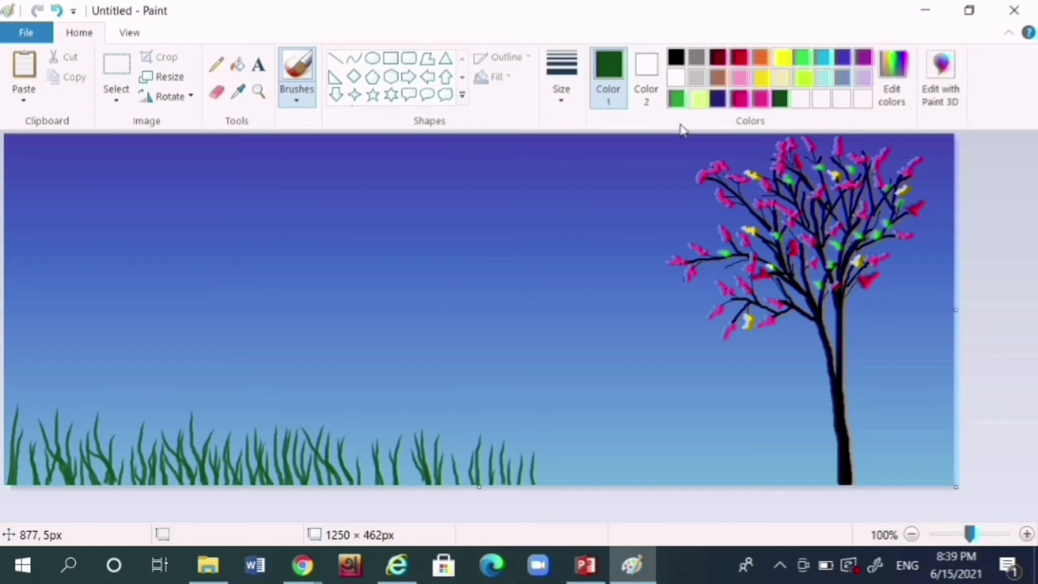
click(805, 78)
drag(578, 429, 589, 485)
drag(598, 462, 594, 485)
mouse_move(319, 447)
mouse_down()
mouse_move(311, 436)
mouse_move(306, 486)
mouse_up()
click(679, 101)
click(58, 11)
click(57, 11)
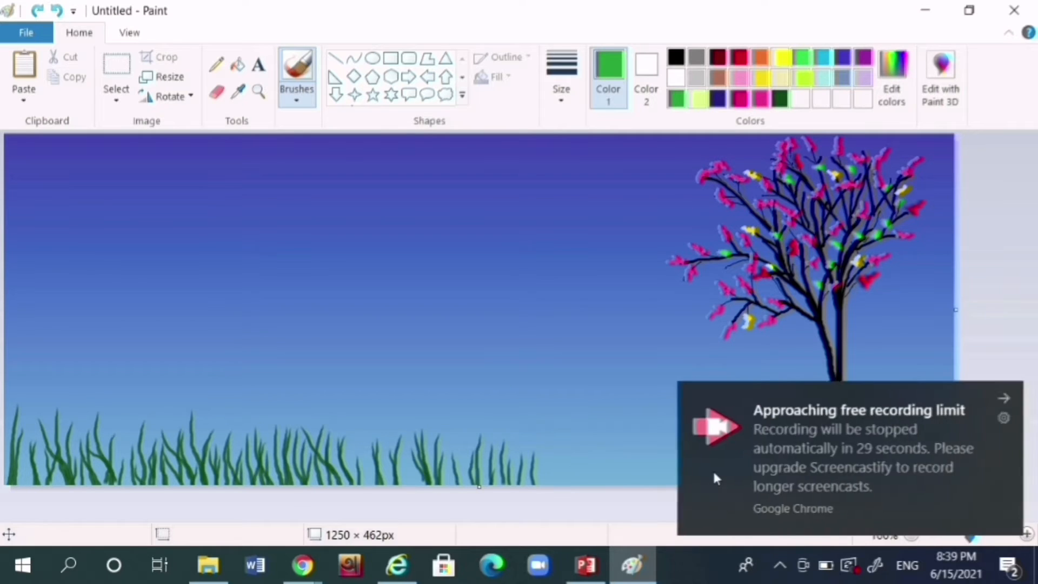
drag(554, 461, 555, 487)
click(780, 98)
click(57, 11)
Continue the dark green grass blades from the middle of the ground past the tree trunk to the canvas's right edge
drag(589, 441, 594, 485)
mouse_move(583, 443)
mouse_down()
mouse_move(596, 485)
mouse_move(566, 485)
mouse_up()
mouse_move(553, 441)
mouse_down()
mouse_move(554, 487)
mouse_move(524, 486)
mouse_up()
drag(517, 443, 514, 485)
drag(604, 456, 604, 485)
drag(631, 431, 639, 485)
drag(610, 426, 615, 485)
drag(597, 425, 603, 486)
drag(654, 431, 652, 487)
drag(641, 435, 644, 485)
drag(605, 416, 614, 483)
drag(671, 442, 684, 485)
drag(663, 434, 652, 485)
mouse_move(683, 449)
mouse_down()
mouse_move(688, 485)
mouse_move(705, 485)
mouse_up()
drag(702, 446, 710, 481)
drag(735, 446, 725, 485)
drag(710, 430, 725, 483)
drag(771, 456, 768, 486)
drag(794, 435, 804, 485)
drag(836, 438, 827, 485)
mouse_move(768, 433)
mouse_down()
mouse_move(753, 478)
mouse_move(765, 485)
mouse_up()
drag(790, 439, 789, 484)
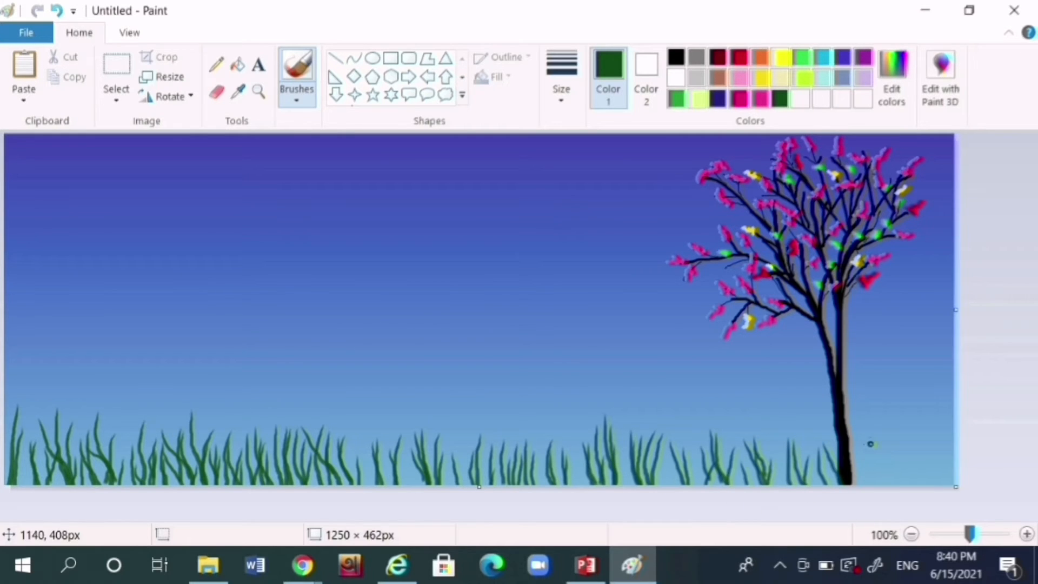
drag(869, 443, 874, 485)
drag(916, 441, 915, 485)
double_click(57, 11)
mouse_move(946, 430)
mouse_down()
mouse_move(941, 485)
mouse_move(932, 485)
mouse_up()
mouse_move(920, 431)
mouse_down()
mouse_move(928, 485)
mouse_move(914, 485)
mouse_up()
drag(893, 423, 901, 485)
mouse_move(879, 426)
mouse_down()
mouse_move(898, 480)
mouse_move(866, 486)
mouse_up()
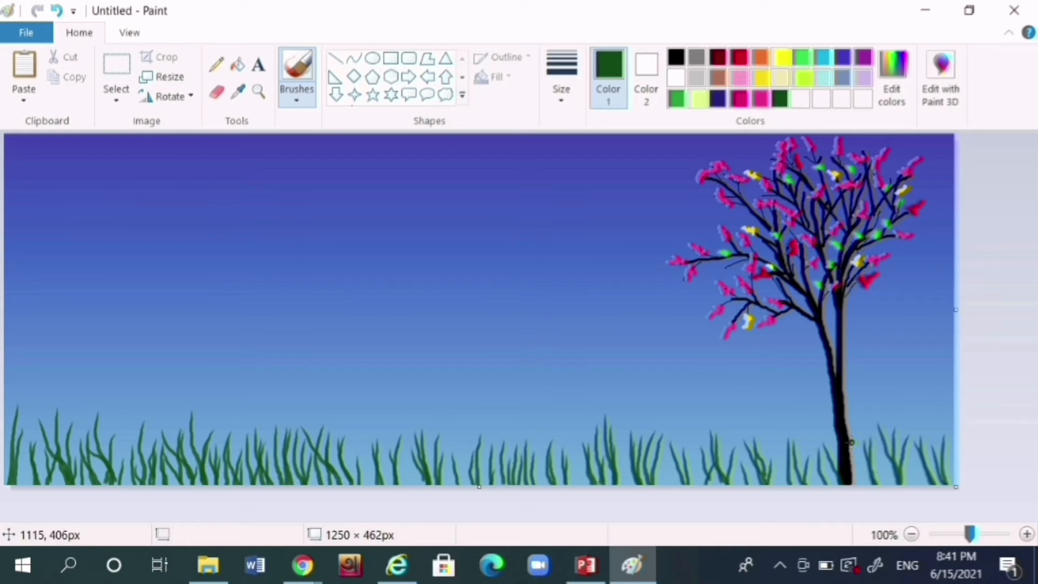
Fill sparse spots in the grass with extra dark green blades around the trunk and along the middle of the ground
mouse_move(852, 442)
mouse_down()
mouse_move(862, 485)
mouse_move(881, 485)
mouse_up()
drag(920, 434, 912, 485)
drag(855, 433, 850, 481)
drag(819, 437, 806, 486)
drag(772, 445, 790, 486)
drag(807, 433, 801, 480)
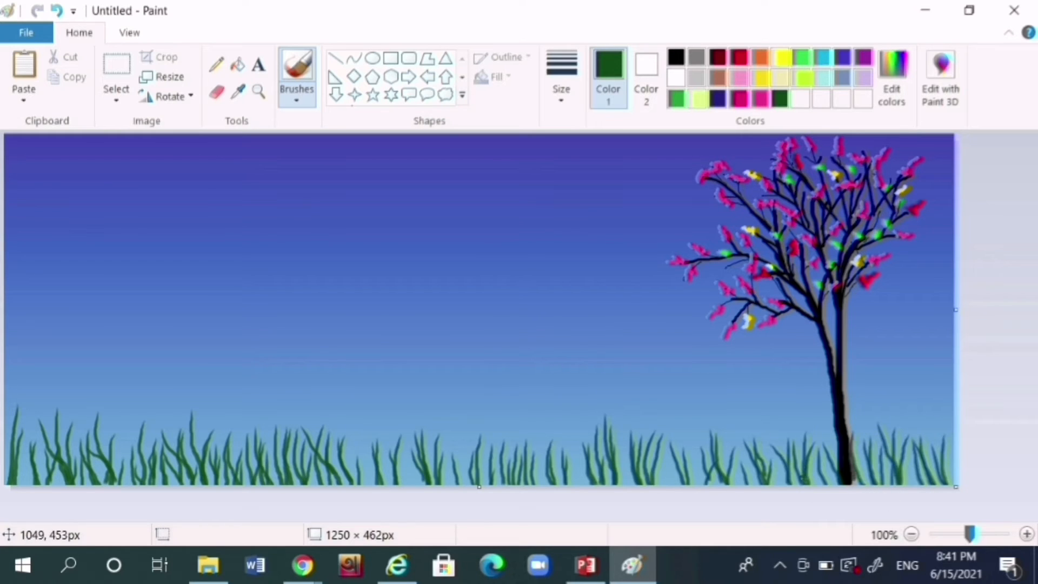
drag(679, 445, 684, 485)
drag(701, 423, 703, 485)
drag(684, 425, 691, 485)
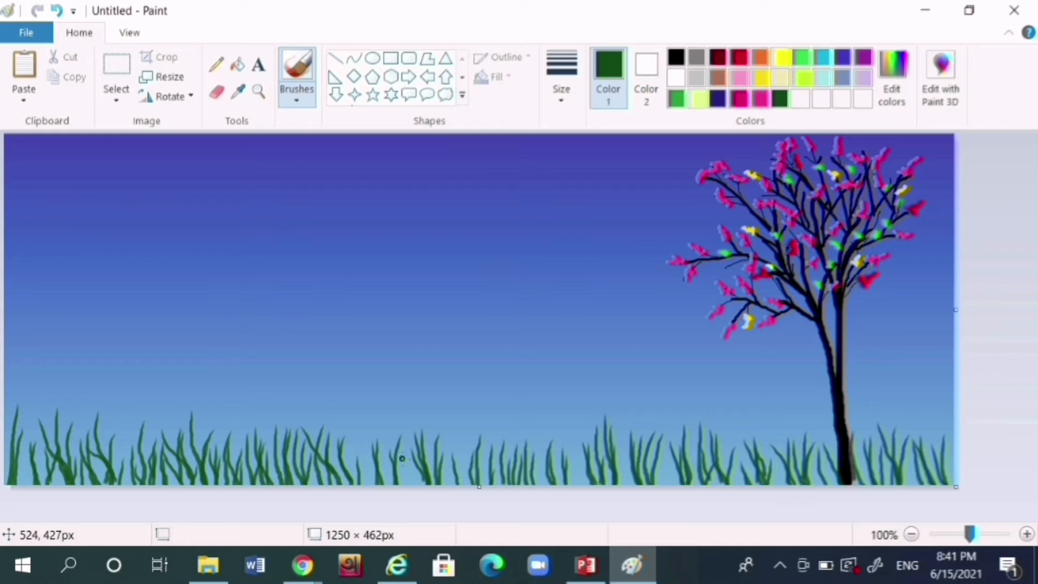
drag(403, 457, 418, 484)
drag(884, 411, 896, 464)
drag(659, 420, 665, 480)
drag(532, 418, 553, 484)
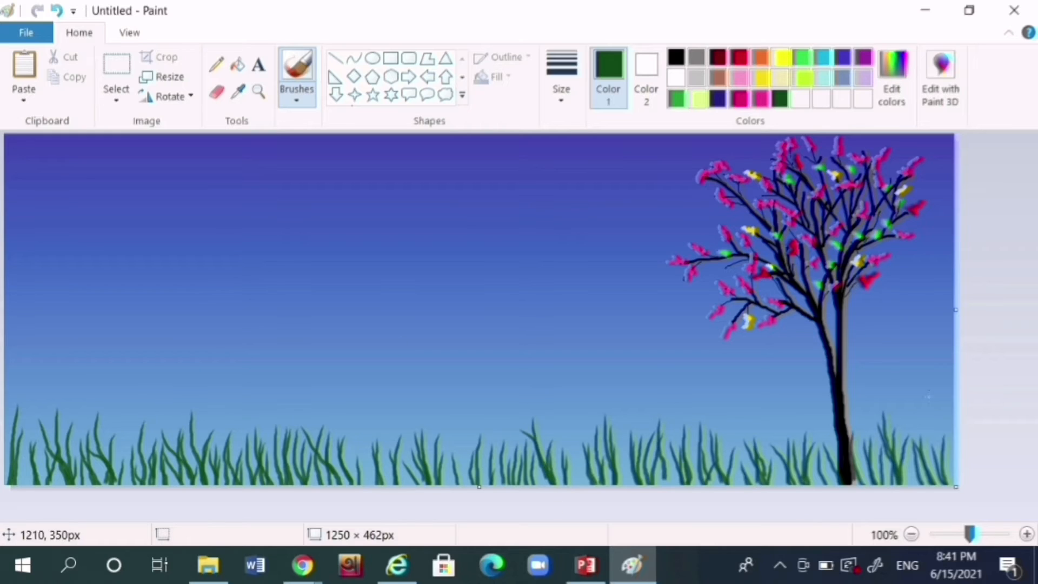
Paint lime green grass blades between the dark green ones across the full width of the ground
click(806, 77)
mouse_move(17, 425)
mouse_down()
mouse_move(21, 485)
mouse_move(35, 485)
mouse_up()
drag(58, 415, 68, 485)
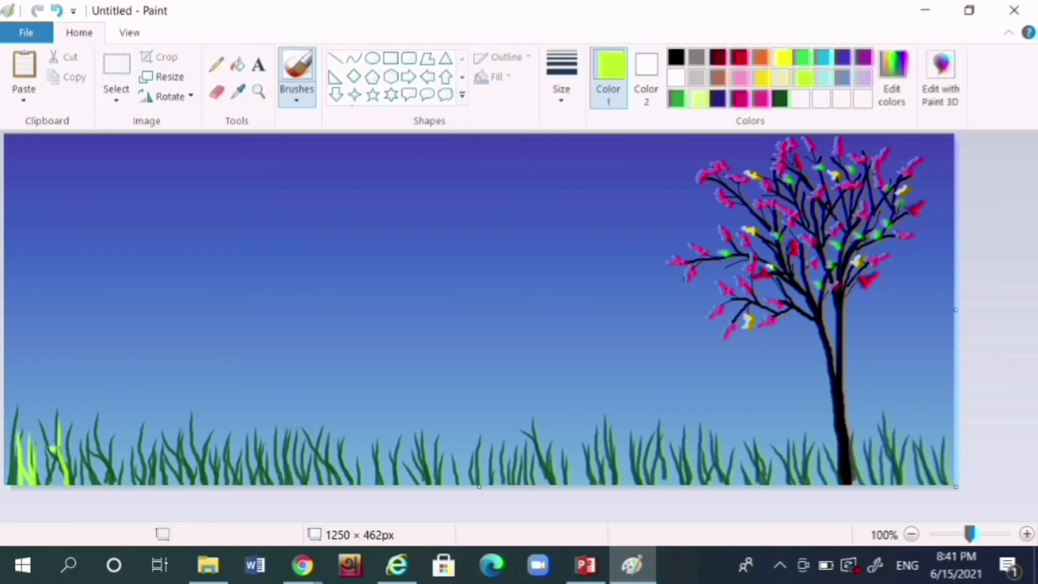
drag(55, 443, 62, 485)
drag(41, 437, 49, 485)
drag(87, 448, 93, 485)
drag(81, 416, 81, 485)
drag(103, 459, 113, 485)
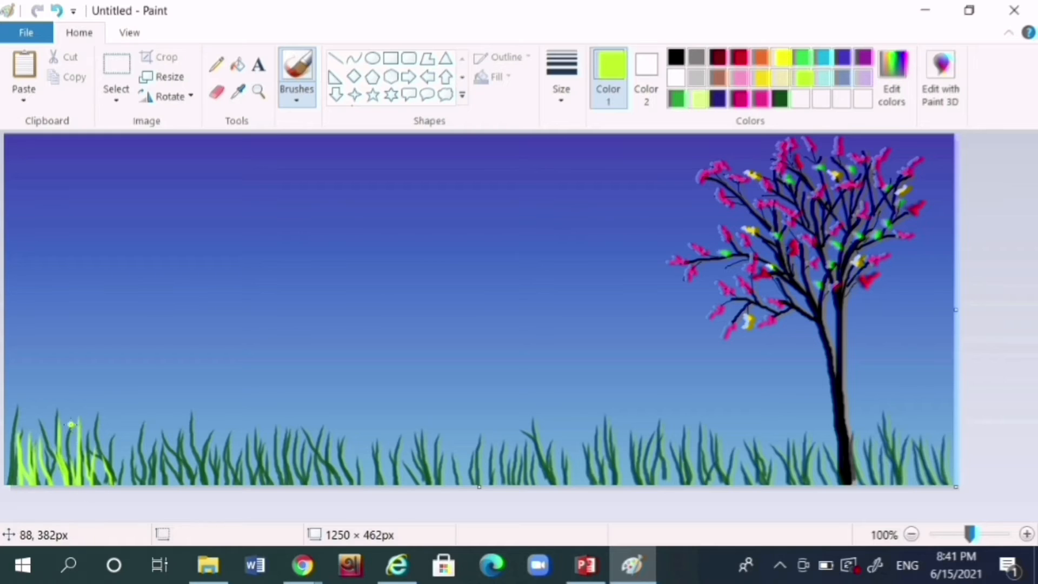
drag(71, 424, 87, 481)
drag(142, 440, 129, 485)
mouse_move(121, 442)
mouse_down()
mouse_move(137, 489)
mouse_move(127, 487)
mouse_up()
drag(177, 444, 179, 481)
drag(152, 449, 161, 480)
drag(201, 443, 207, 485)
drag(201, 433, 200, 480)
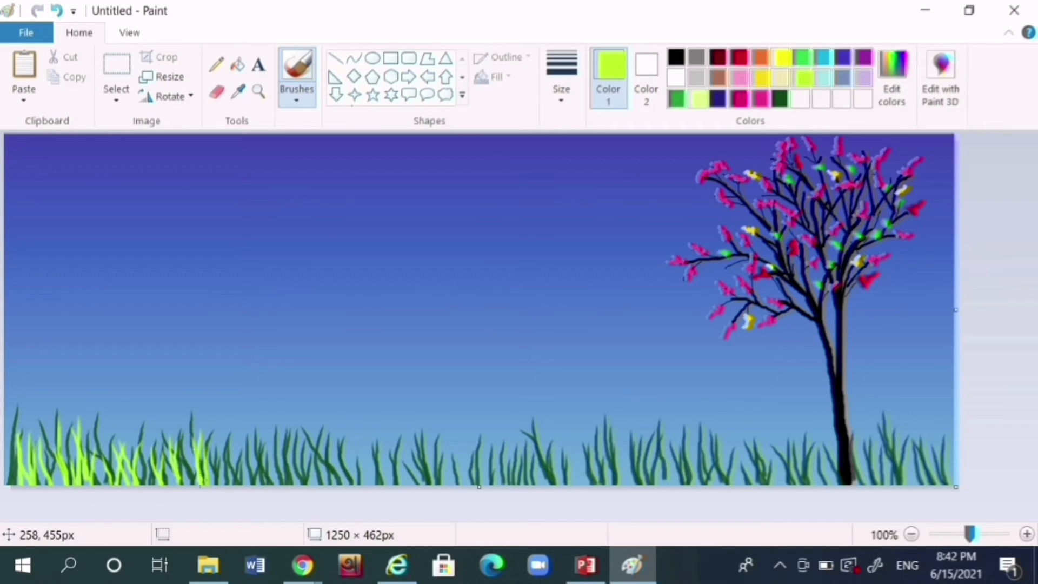
mouse_move(231, 436)
mouse_down()
mouse_move(223, 490)
mouse_move(255, 487)
mouse_up()
mouse_move(266, 434)
mouse_down()
mouse_move(274, 493)
mouse_move(287, 487)
mouse_up()
drag(295, 445, 291, 486)
drag(320, 446, 311, 500)
mouse_move(324, 413)
mouse_down()
mouse_move(315, 500)
mouse_move(316, 460)
mouse_up()
mouse_move(325, 487)
mouse_down()
mouse_move(333, 449)
mouse_move(329, 486)
mouse_up()
drag(361, 426, 385, 479)
mouse_move(355, 438)
mouse_down()
mouse_move(356, 493)
mouse_move(380, 465)
mouse_up()
mouse_move(398, 433)
mouse_down()
mouse_move(394, 502)
mouse_move(415, 493)
mouse_up()
mouse_move(424, 443)
mouse_down()
mouse_move(428, 500)
mouse_move(448, 486)
mouse_up()
drag(456, 452, 470, 492)
drag(493, 447, 484, 492)
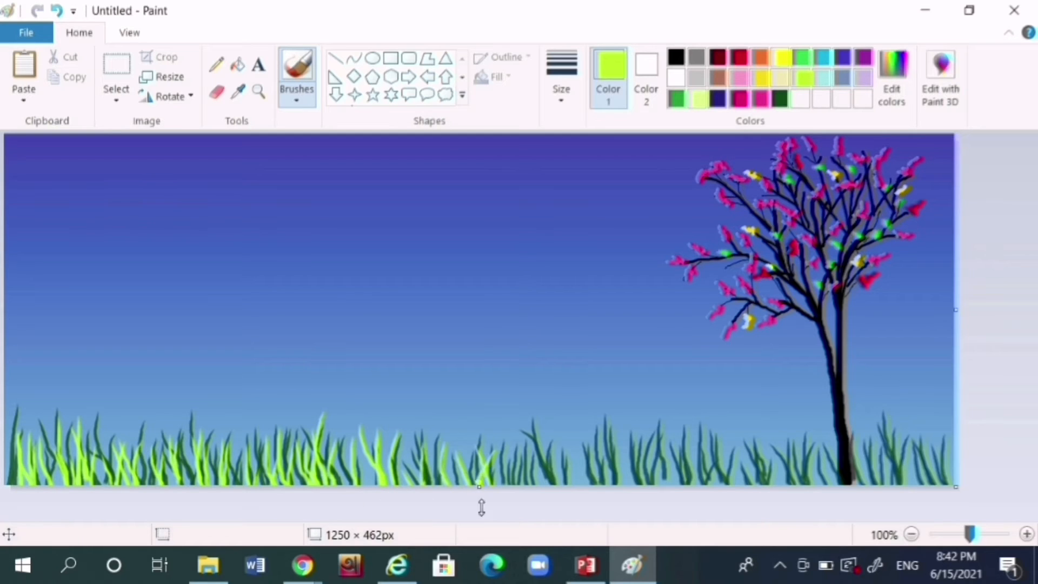
drag(462, 457, 471, 485)
drag(493, 422, 483, 464)
drag(438, 436, 444, 480)
drag(406, 455, 410, 484)
drag(519, 454, 529, 486)
mouse_move(539, 448)
mouse_down()
mouse_move(541, 499)
mouse_move(542, 480)
mouse_up()
mouse_move(578, 448)
mouse_down()
mouse_move(570, 495)
mouse_move(622, 482)
mouse_up()
drag(627, 427, 628, 490)
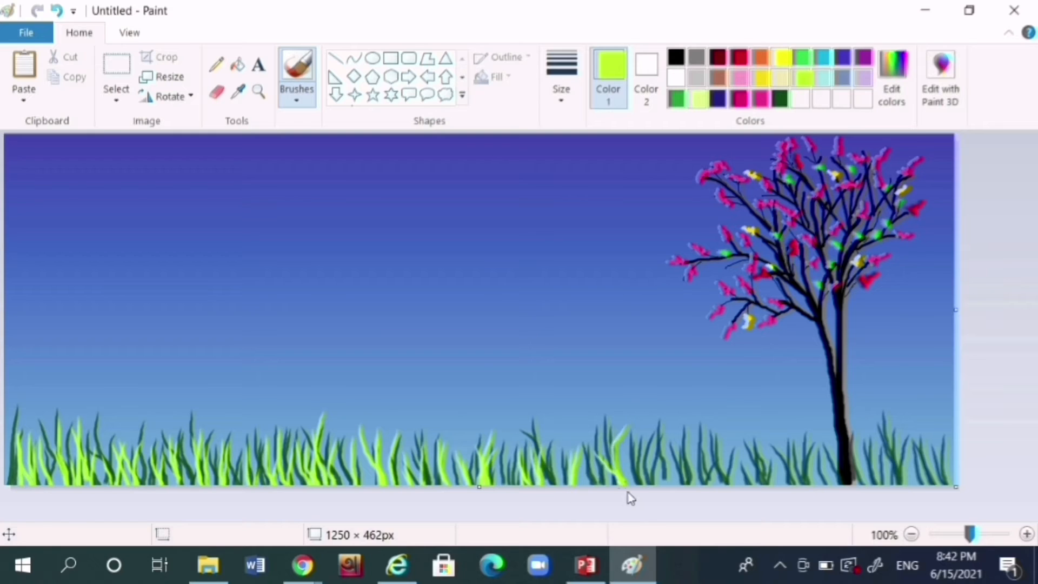
drag(604, 449, 625, 480)
mouse_move(657, 445)
mouse_down()
mouse_move(644, 485)
mouse_move(654, 485)
mouse_up()
mouse_move(669, 427)
mouse_down()
mouse_move(666, 485)
mouse_move(641, 485)
mouse_move(695, 486)
mouse_up()
drag(695, 444, 698, 486)
drag(722, 458, 739, 486)
mouse_move(739, 440)
mouse_down()
mouse_move(736, 485)
mouse_move(756, 487)
mouse_up()
drag(744, 406, 745, 486)
drag(732, 446, 741, 481)
drag(765, 439, 775, 485)
drag(782, 422, 779, 486)
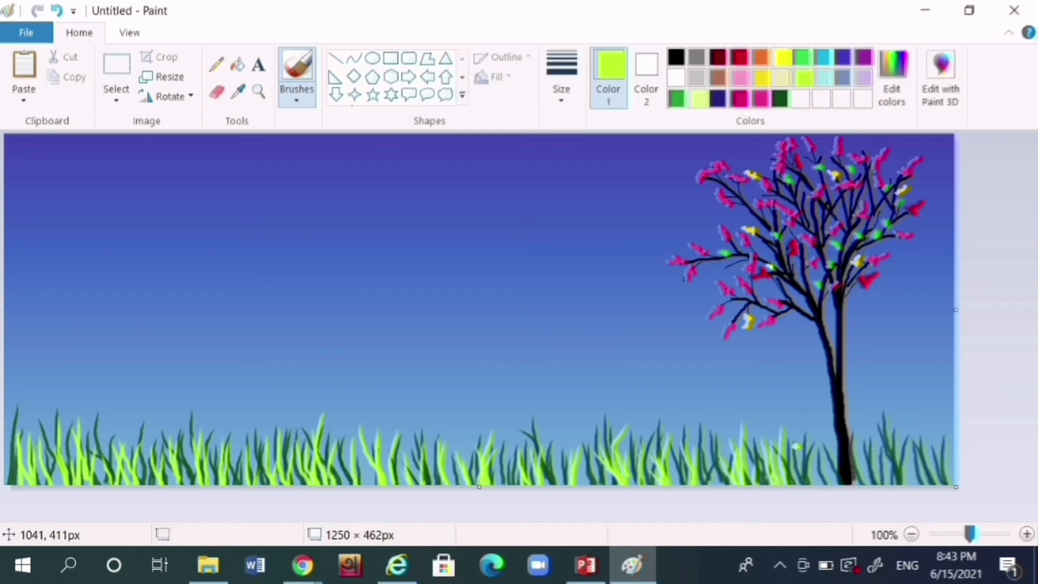
drag(796, 447, 800, 486)
mouse_move(791, 421)
mouse_down()
mouse_move(812, 451)
mouse_move(809, 485)
mouse_up()
mouse_move(822, 455)
mouse_down()
mouse_move(825, 484)
mouse_move(853, 480)
mouse_up()
drag(863, 455, 871, 494)
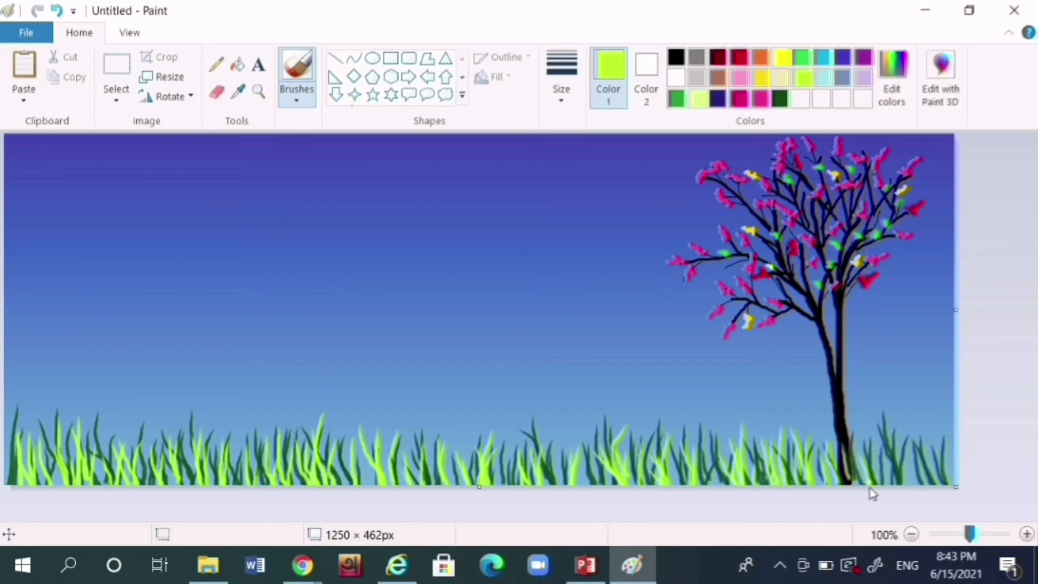
drag(883, 423, 902, 465)
drag(914, 445, 929, 478)
mouse_move(941, 445)
mouse_down()
mouse_move(948, 485)
mouse_move(935, 486)
mouse_up()
drag(882, 438, 903, 479)
mouse_move(918, 441)
mouse_down()
mouse_move(927, 486)
mouse_move(943, 476)
mouse_up()
drag(952, 434, 949, 484)
drag(911, 450, 908, 486)
drag(868, 439, 876, 484)
drag(825, 453, 825, 485)
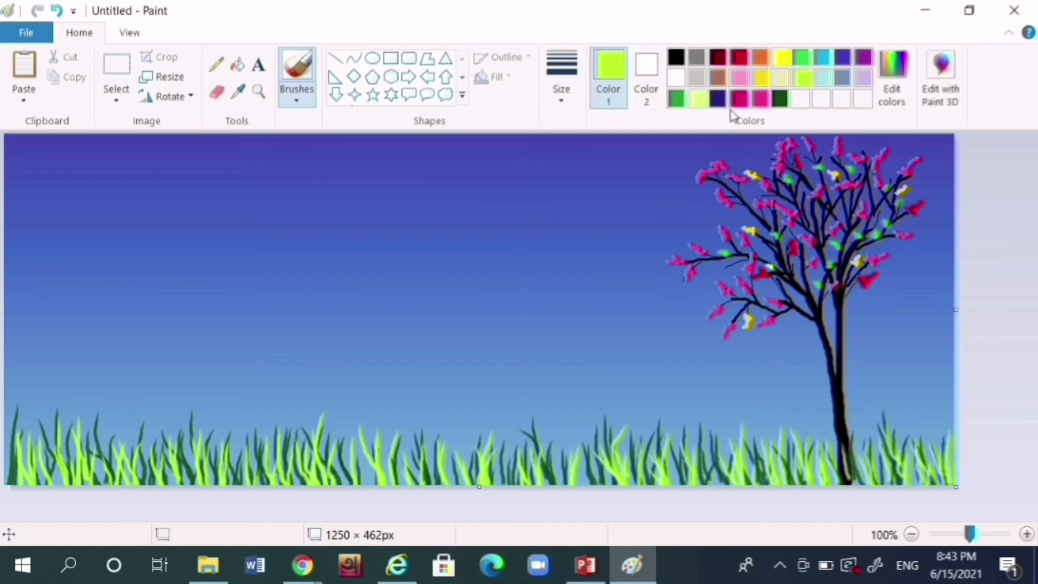
Paint medium green grass blades between the existing ones, from the canvas's left edge to near its middle
click(784, 98)
click(678, 98)
drag(21, 454, 30, 485)
mouse_move(35, 455)
mouse_down()
mouse_move(45, 482)
mouse_move(64, 485)
mouse_up()
drag(80, 454, 139, 485)
drag(157, 454, 166, 485)
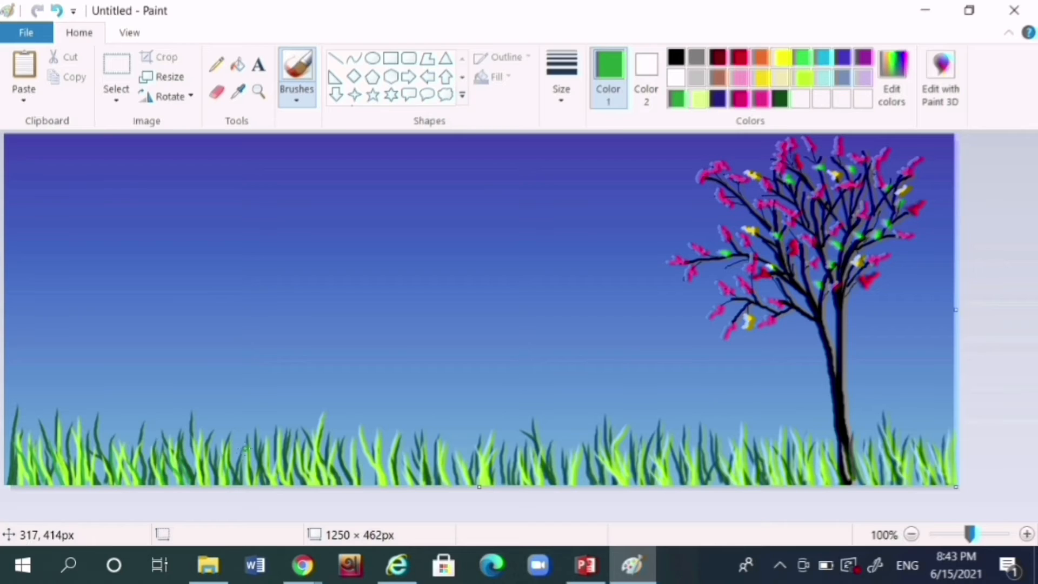
drag(245, 449, 242, 484)
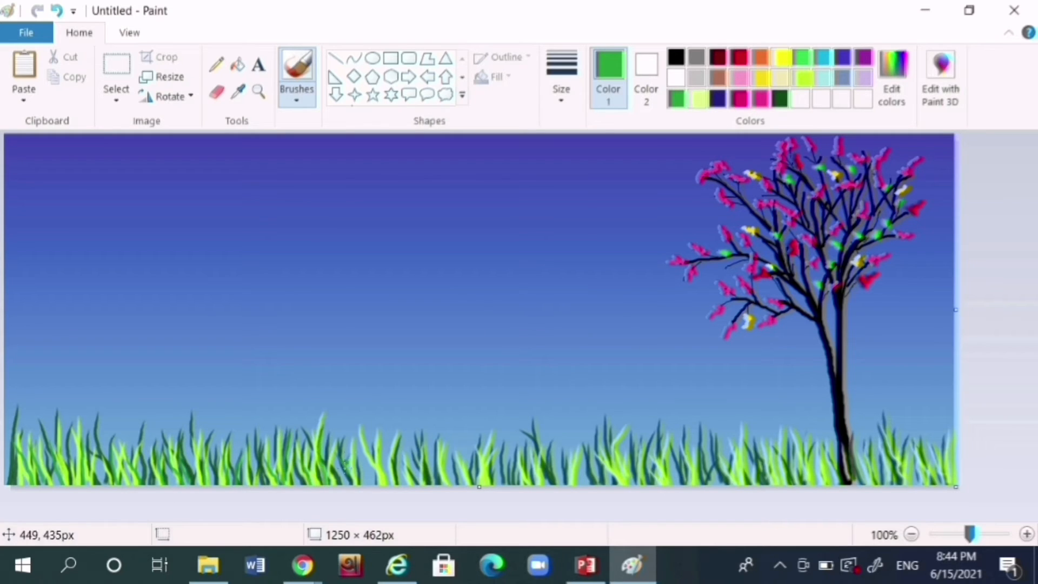
drag(383, 435, 381, 485)
drag(367, 447, 368, 485)
drag(357, 428, 384, 484)
mouse_move(410, 449)
mouse_down()
mouse_move(420, 485)
mouse_move(409, 485)
mouse_up()
drag(399, 441, 397, 490)
mouse_move(461, 450)
mouse_down()
mouse_move(469, 485)
mouse_move(439, 485)
mouse_up()
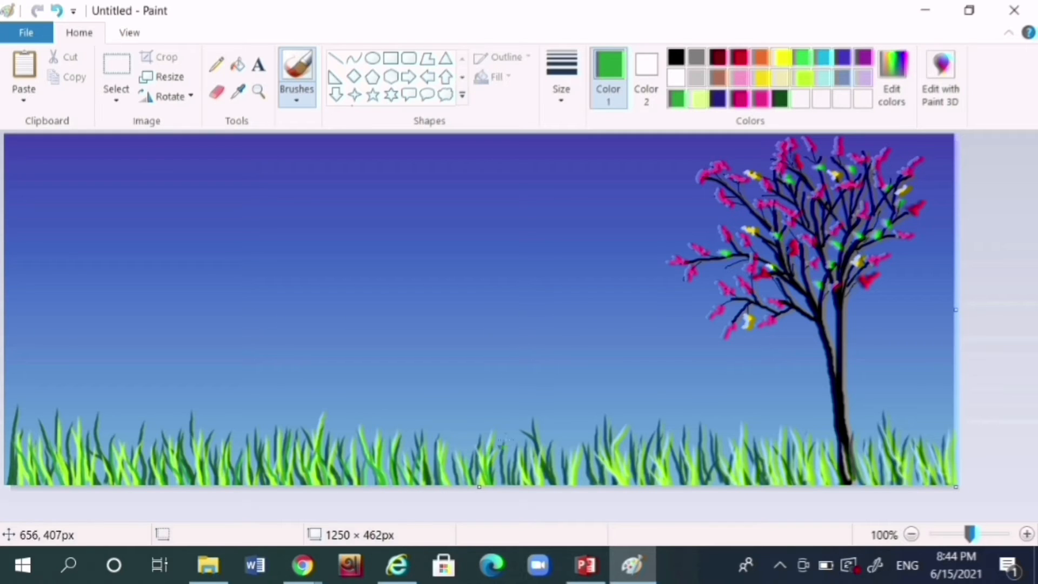
Continue the medium green grass blades from the middle of the ground past the tree trunk to the canvas's right edge
drag(513, 444, 528, 485)
drag(532, 460, 539, 486)
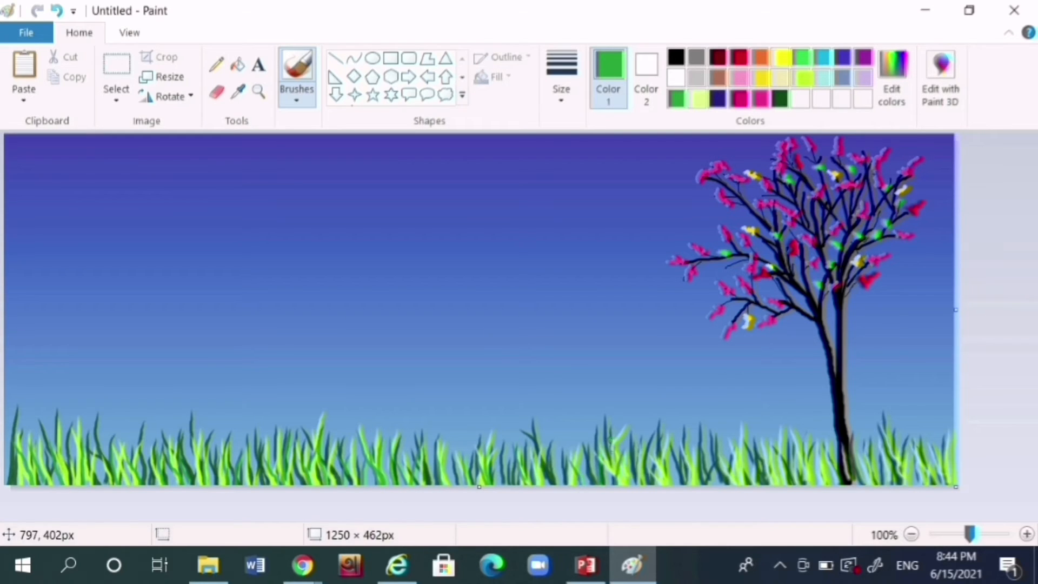
drag(610, 440, 628, 484)
mouse_move(666, 452)
mouse_down()
mouse_move(670, 510)
mouse_move(690, 486)
mouse_up()
drag(643, 435, 664, 494)
drag(666, 455, 679, 479)
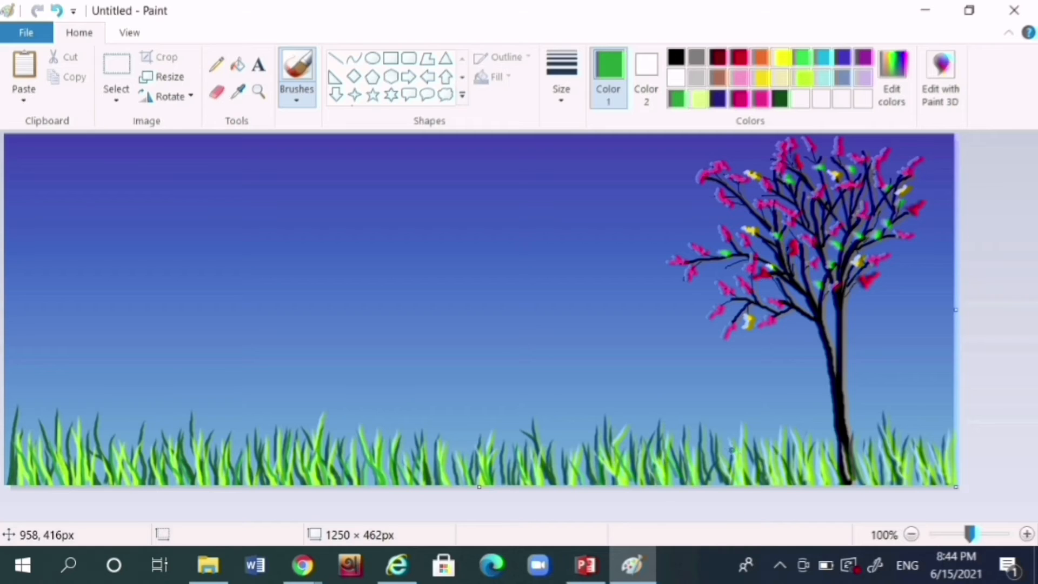
drag(733, 450, 742, 486)
drag(744, 435, 752, 485)
drag(726, 418, 741, 474)
mouse_move(768, 445)
mouse_down()
mouse_move(773, 485)
mouse_move(792, 485)
mouse_up()
mouse_move(776, 421)
mouse_down()
mouse_move(785, 485)
mouse_move(776, 485)
mouse_up()
drag(813, 451, 820, 488)
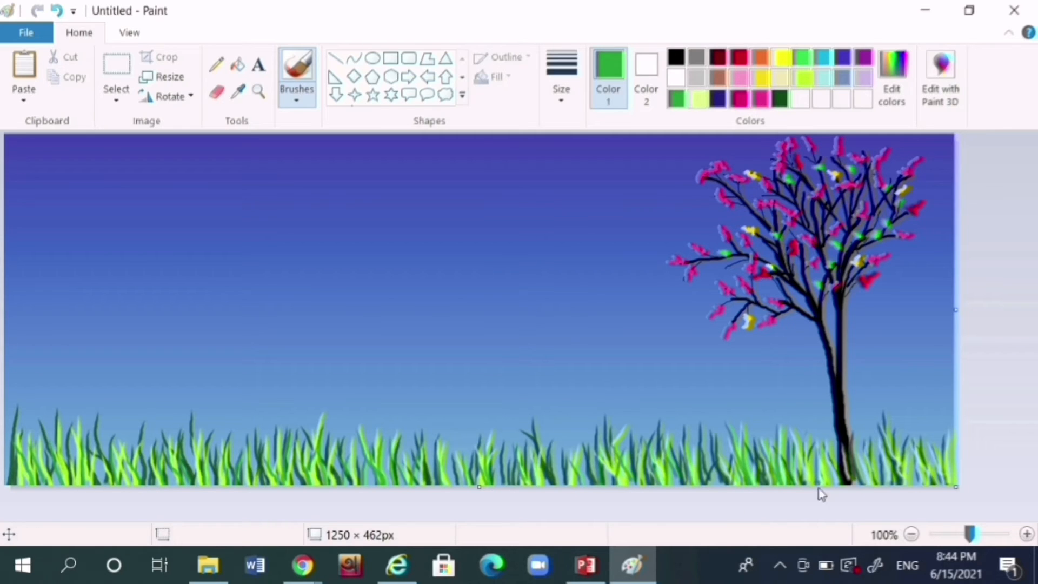
drag(838, 446, 839, 485)
drag(823, 430, 835, 485)
drag(857, 451, 864, 485)
drag(883, 429, 899, 480)
mouse_move(903, 442)
mouse_down()
mouse_move(904, 484)
mouse_move(934, 485)
mouse_up()
mouse_move(943, 445)
mouse_down()
mouse_move(953, 477)
mouse_move(937, 485)
mouse_up()
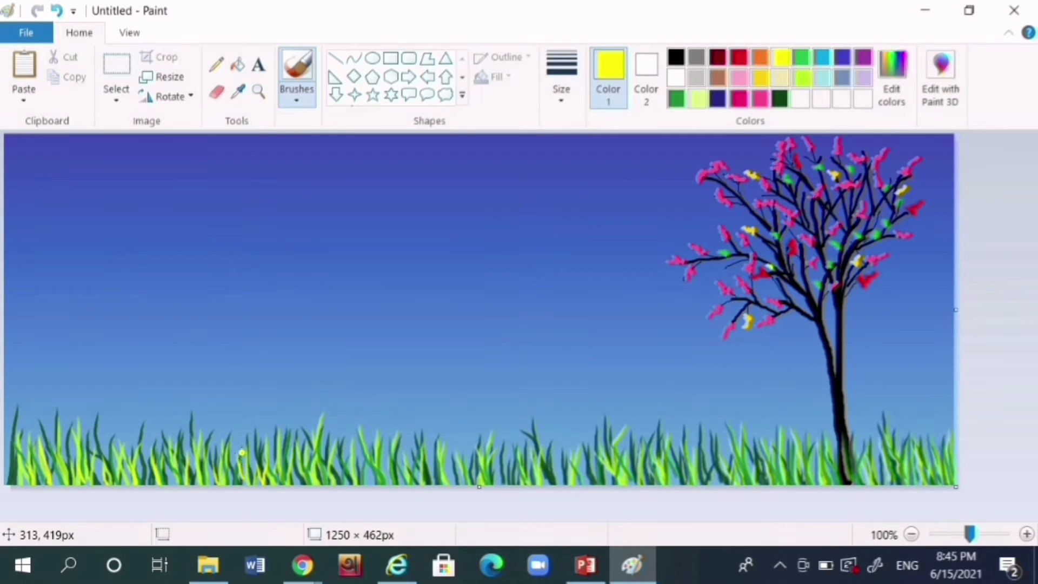
Paint bright yellow highlight blades in the grass from the left part of the ground to just past the middle
drag(242, 453, 245, 480)
drag(302, 455, 324, 484)
drag(321, 441, 331, 471)
drag(317, 442, 319, 485)
drag(398, 450, 416, 484)
mouse_move(414, 449)
mouse_down()
mouse_move(420, 484)
mouse_move(445, 485)
mouse_up()
drag(489, 450, 501, 485)
drag(515, 448, 503, 485)
drag(478, 453, 484, 484)
drag(561, 451, 569, 479)
Add bright yellow blades on both sides of the tree trunk, out to the canvas's right edge
drag(724, 450, 737, 482)
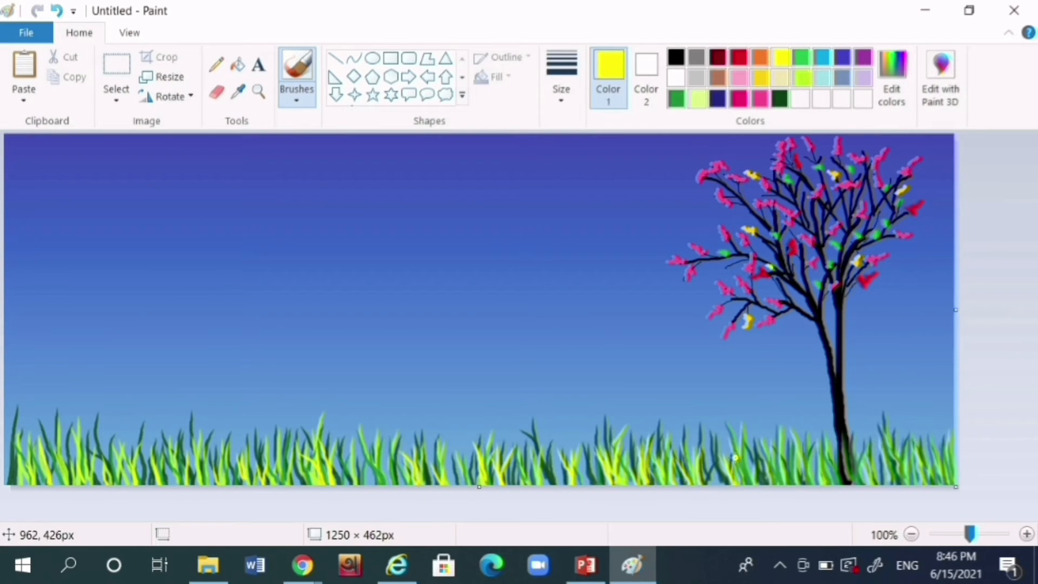
drag(714, 449, 728, 483)
drag(758, 454, 762, 482)
mouse_move(780, 438)
mouse_down()
mouse_move(785, 483)
mouse_move(810, 480)
mouse_up()
drag(794, 450, 799, 482)
drag(926, 448, 922, 484)
drag(919, 446, 899, 485)
drag(903, 454, 889, 479)
drag(947, 450, 957, 490)
drag(940, 448, 951, 490)
drag(876, 452, 883, 485)
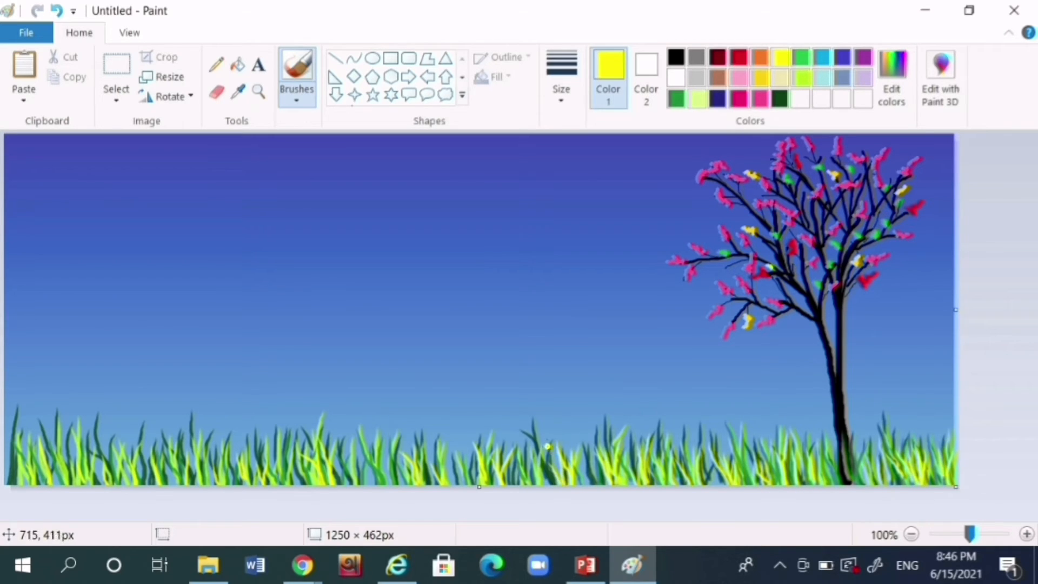
Add a few medium green blades over the yellow ones in the grass just past the middle of the ground
click(802, 58)
click(677, 99)
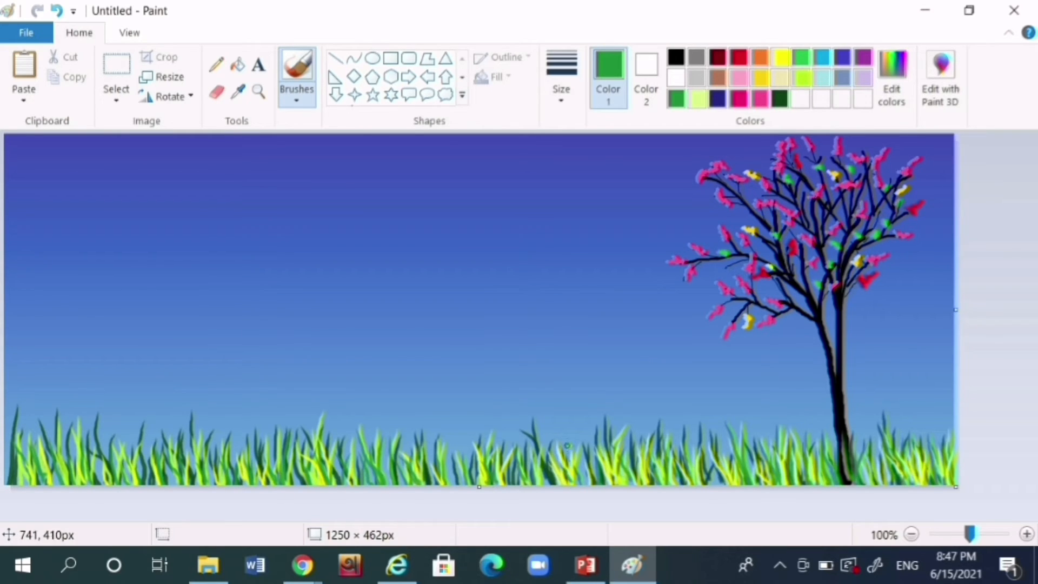
drag(567, 446, 567, 483)
drag(605, 454, 609, 483)
drag(625, 466, 627, 483)
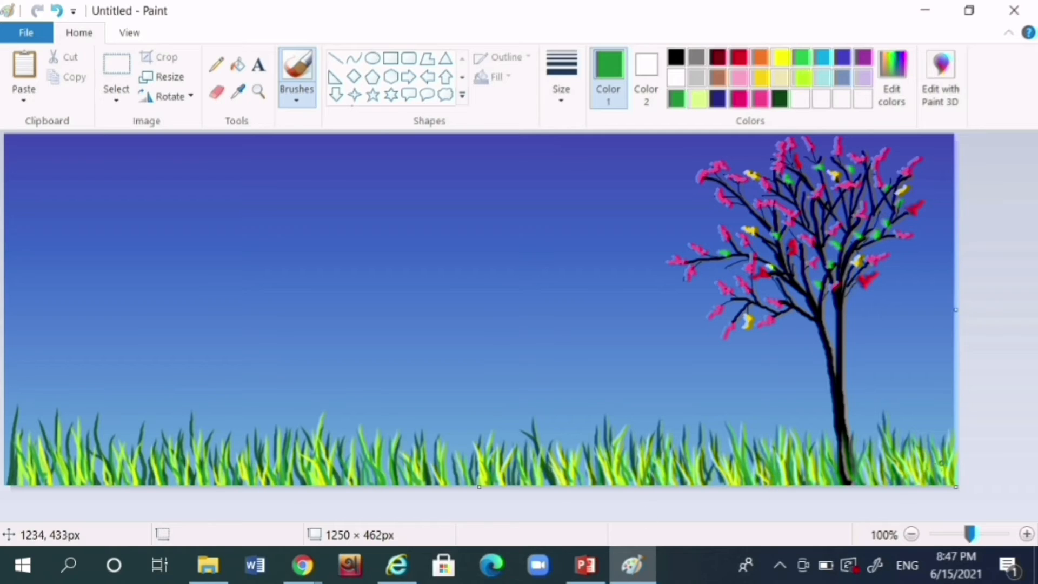
Fill the remaining gaps in the grass with more bright yellow blades, from the left edge to near the tree
click(783, 56)
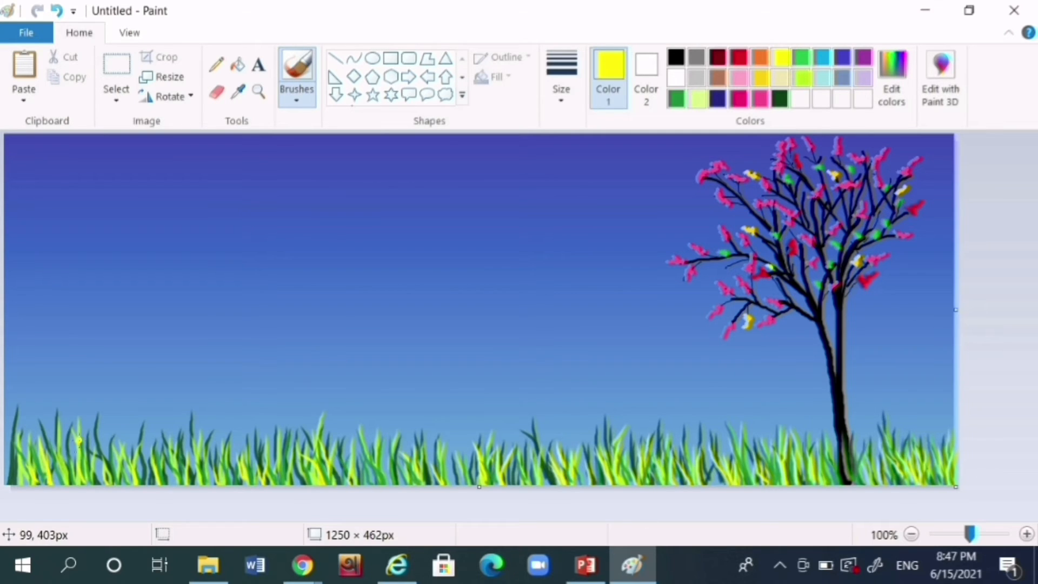
drag(79, 441, 88, 485)
mouse_move(116, 454)
mouse_down()
mouse_move(126, 485)
mouse_move(154, 486)
mouse_up()
drag(179, 466, 184, 485)
drag(252, 450, 266, 485)
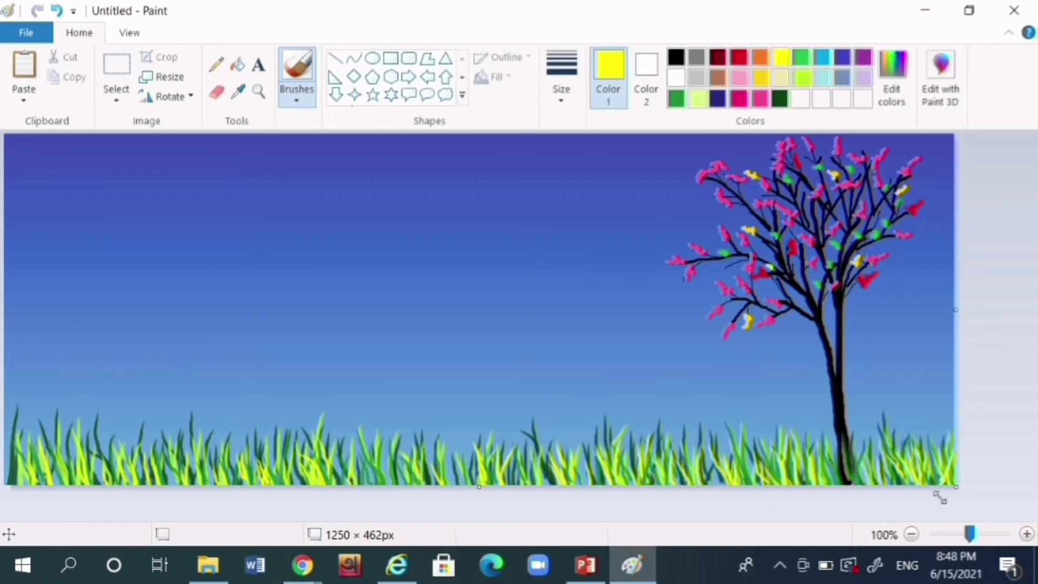
drag(729, 454, 726, 485)
mouse_move(705, 453)
mouse_down()
mouse_move(717, 485)
mouse_move(676, 485)
mouse_up()
drag(648, 443, 638, 485)
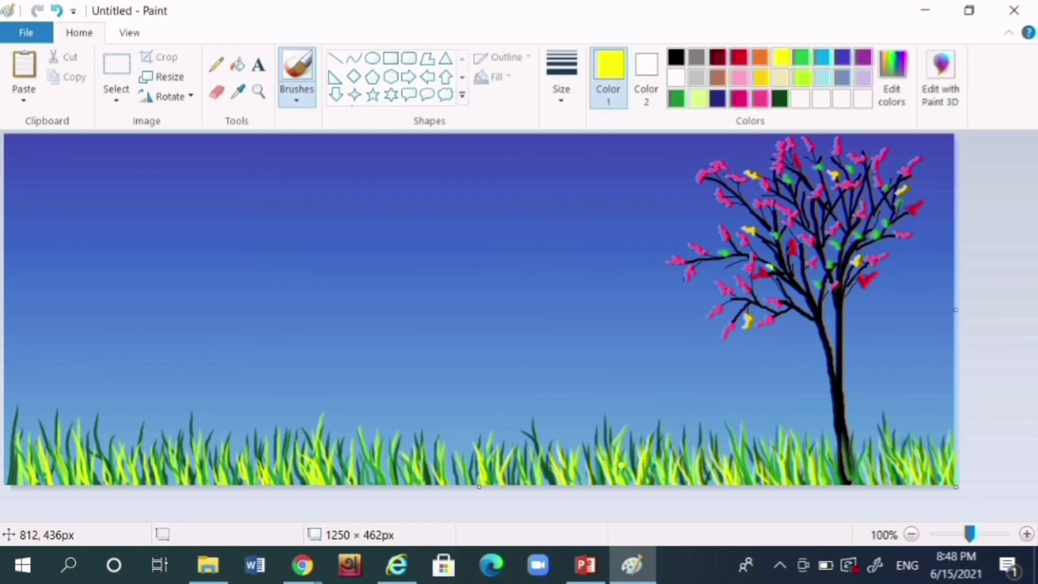
mouse_move(578, 447)
mouse_down()
mouse_move(589, 486)
mouse_move(580, 485)
mouse_up()
drag(455, 454, 466, 485)
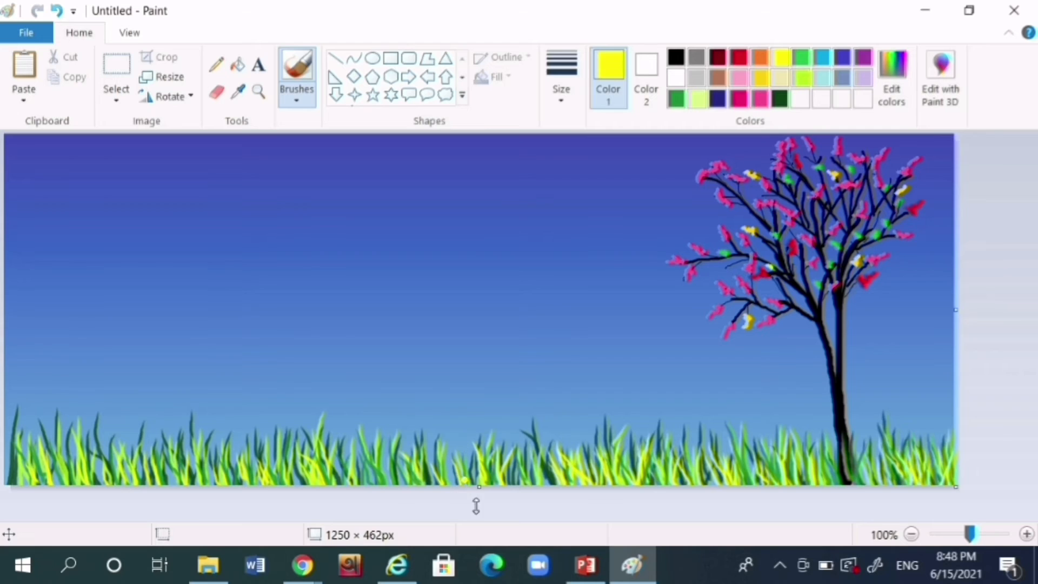
mouse_move(408, 442)
mouse_down()
mouse_move(419, 485)
mouse_move(394, 486)
mouse_up()
drag(364, 447, 379, 485)
Dot small round red flowers and golden yellow flowers through the grass across the full width of the ground
click(739, 57)
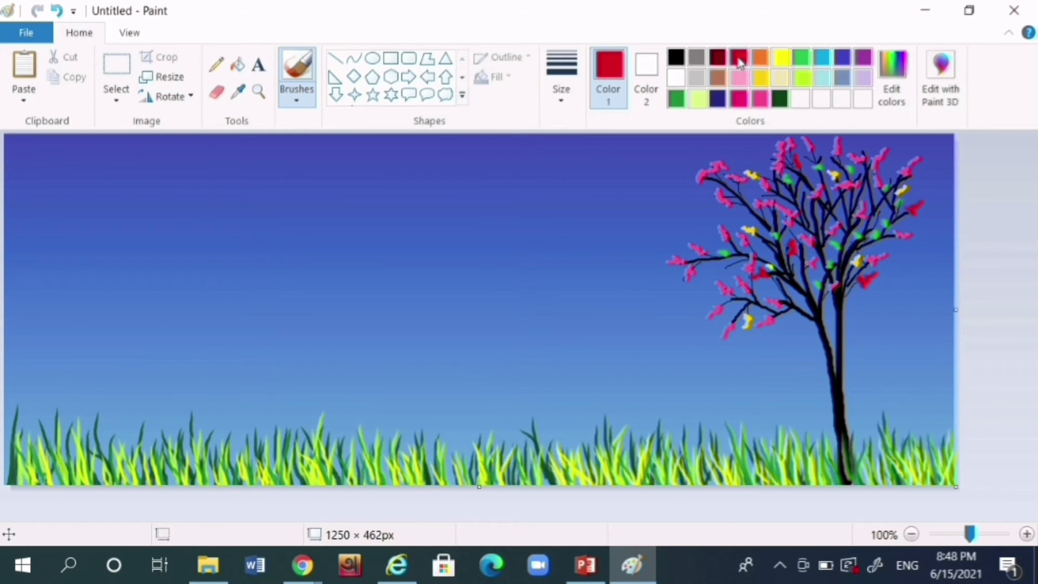
click(980, 534)
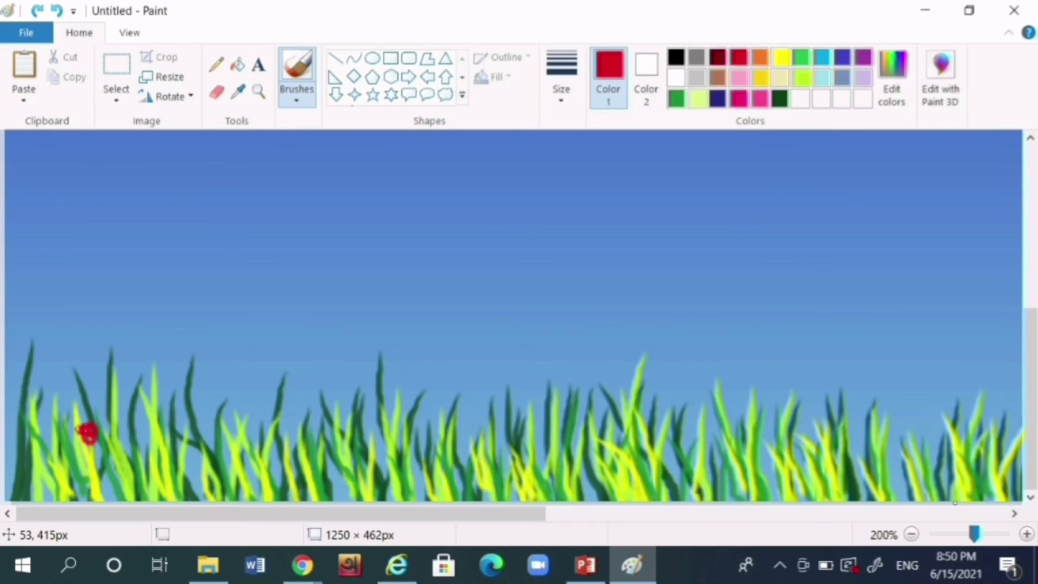
drag(81, 430, 89, 438)
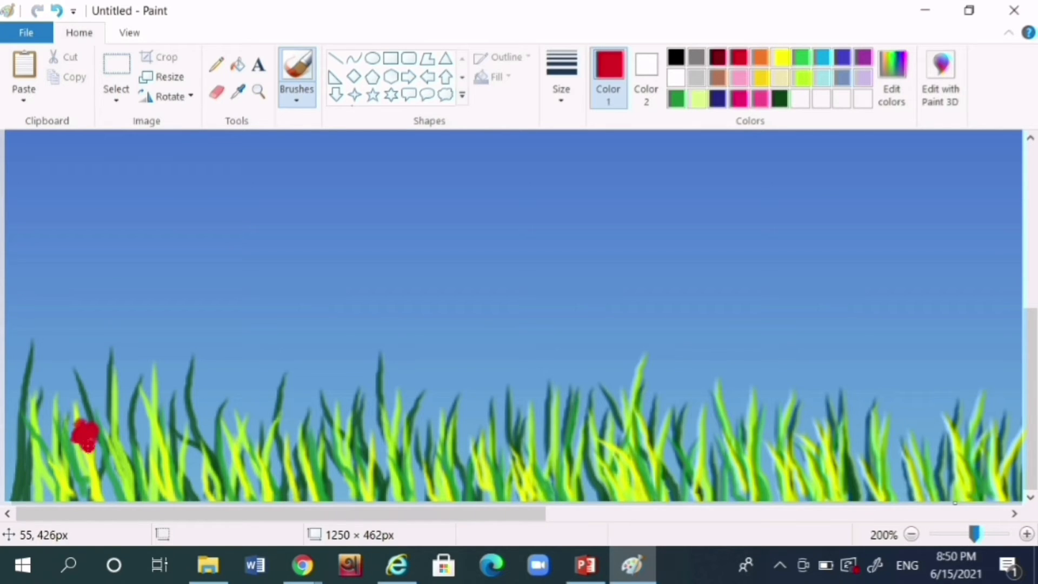
drag(364, 434, 374, 443)
drag(592, 396, 602, 403)
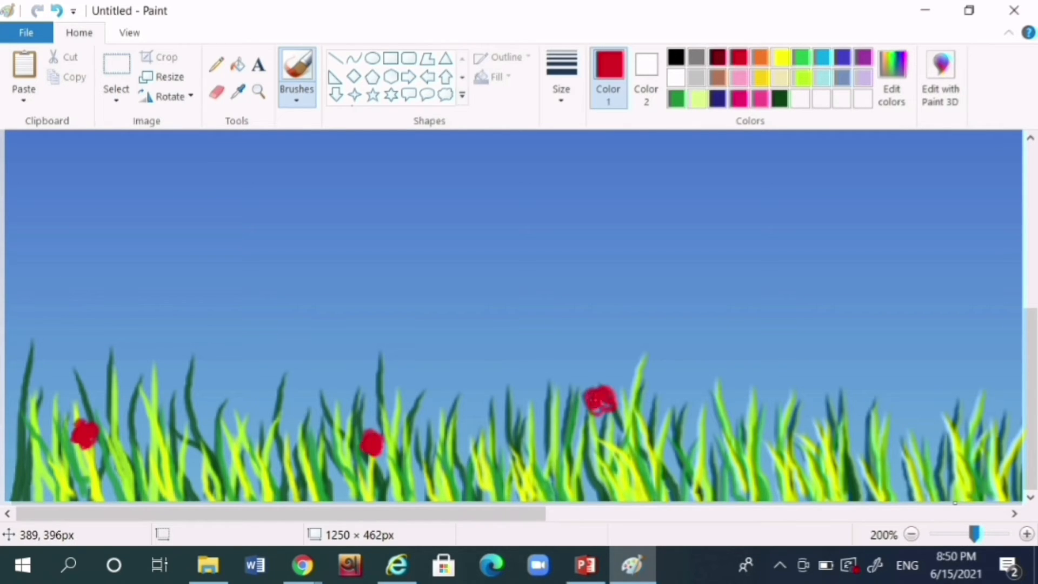
click(954, 534)
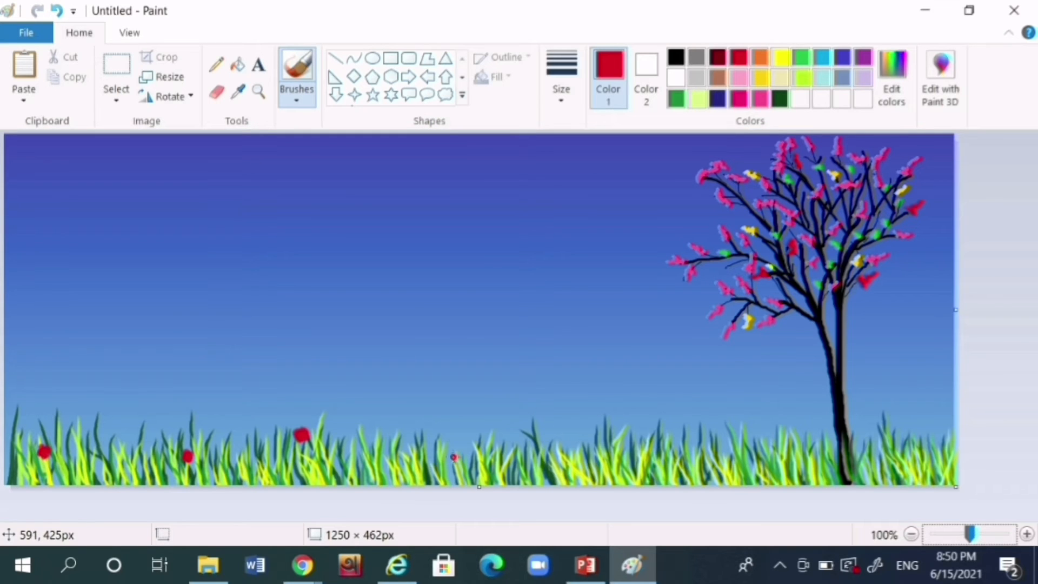
click(435, 458)
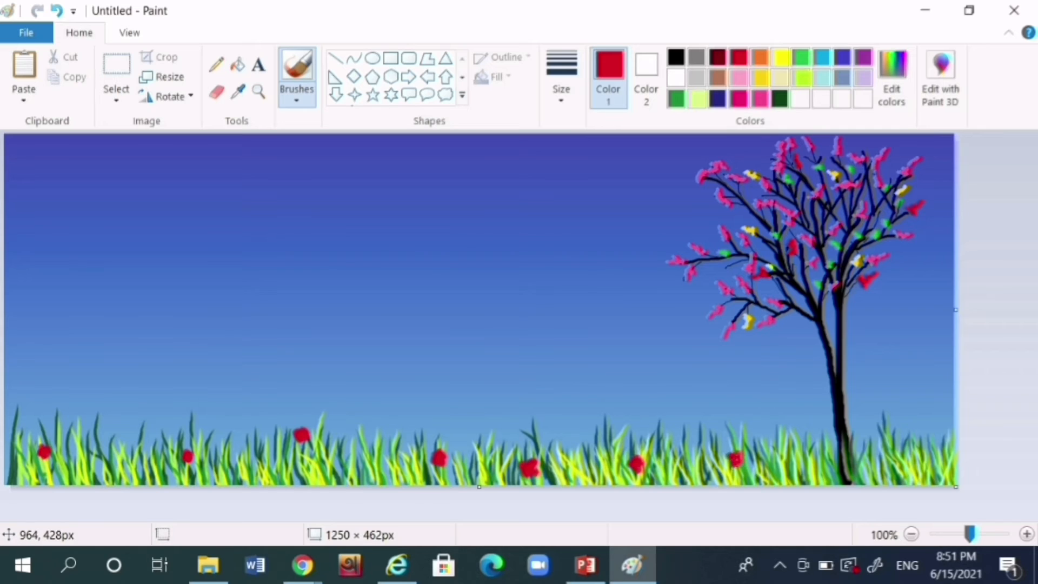
drag(912, 461, 947, 442)
click(761, 78)
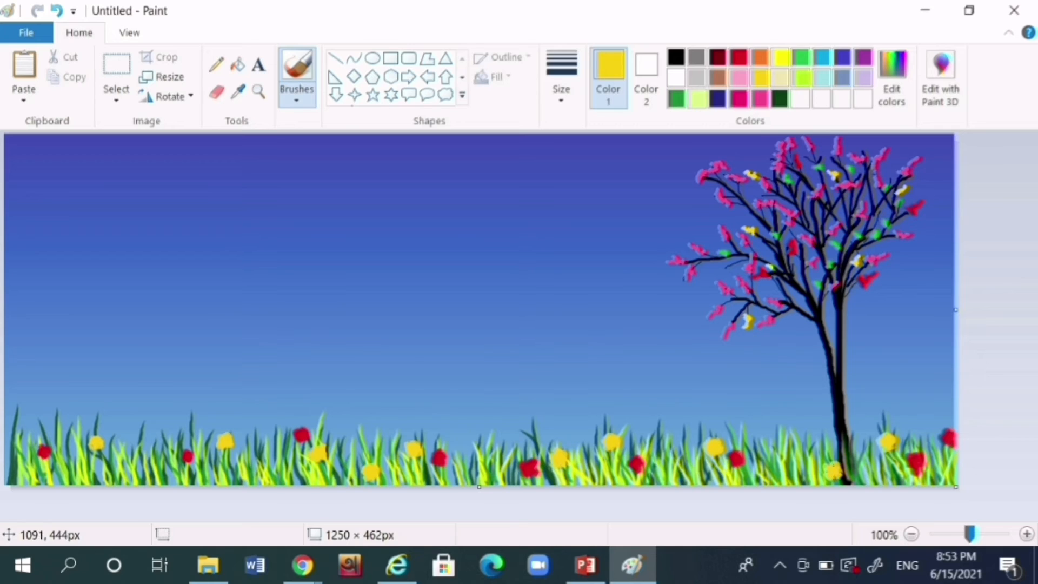
Paint magenta flowers between the red and golden ones, from the left edge to the middle of the grass
click(738, 99)
key(ctrl+z)
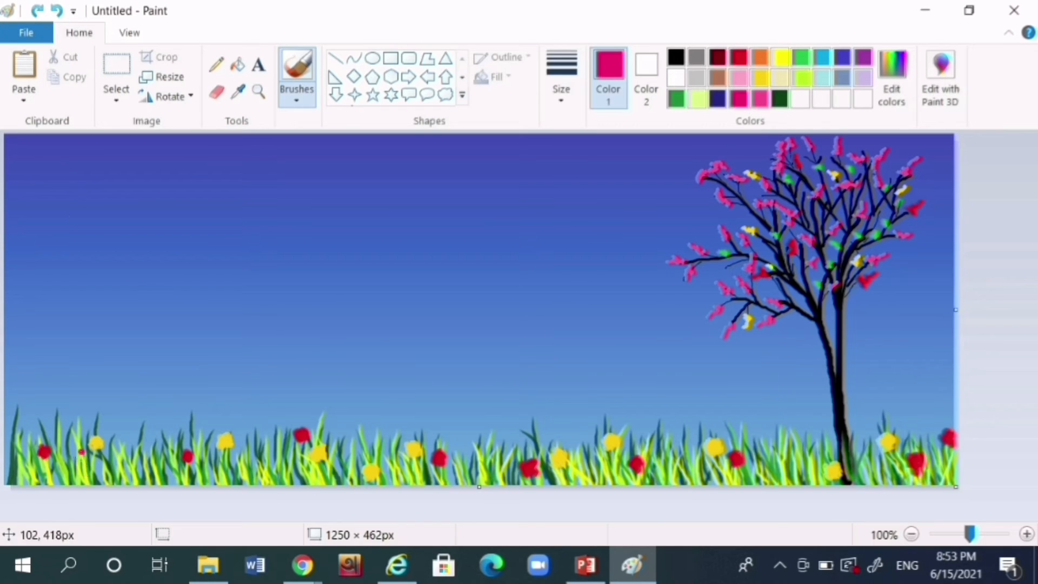
drag(79, 467, 88, 461)
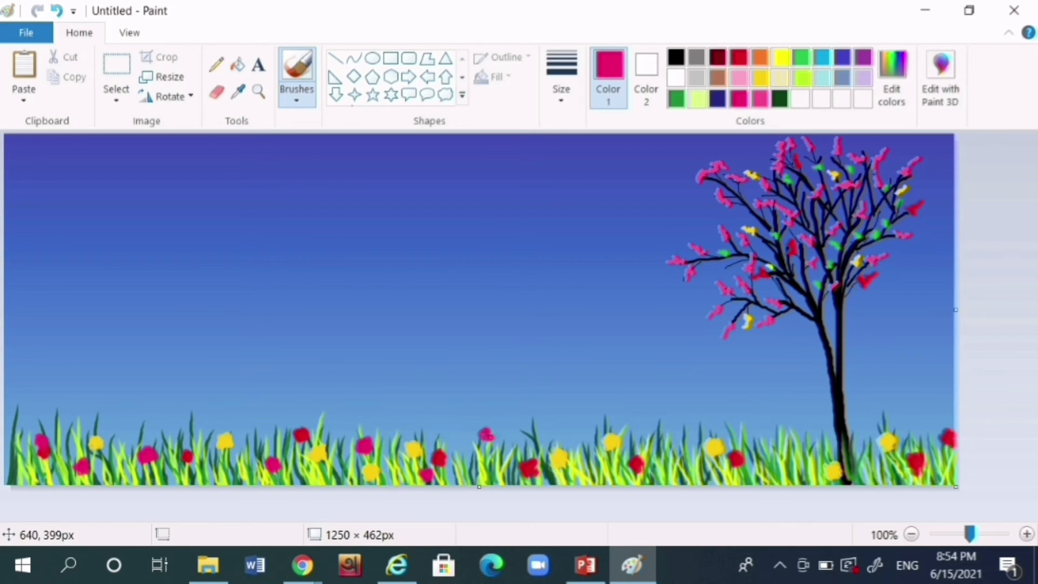
key(ctrl+z)
drag(491, 437, 494, 436)
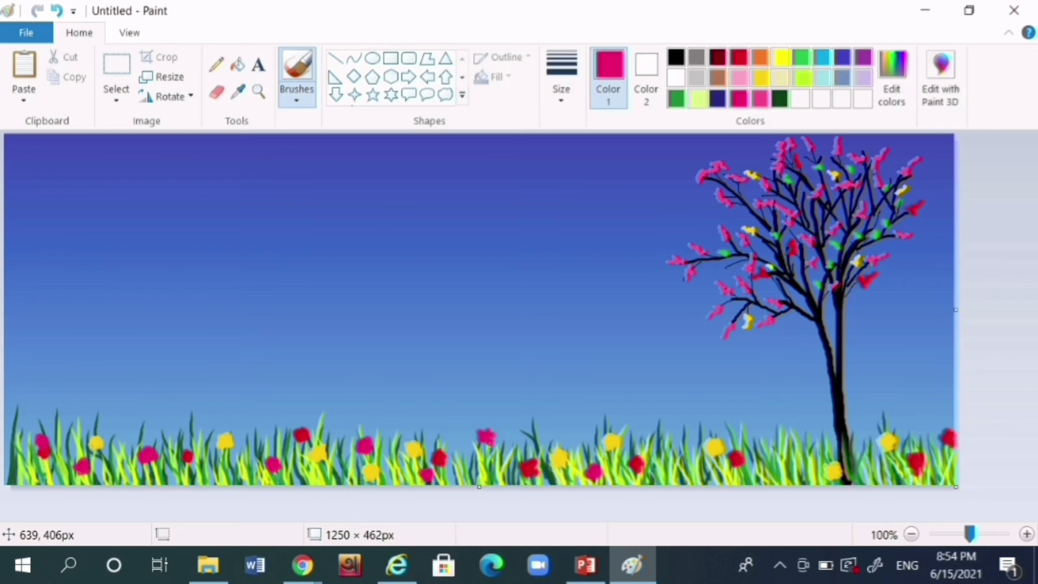
drag(764, 450, 783, 447)
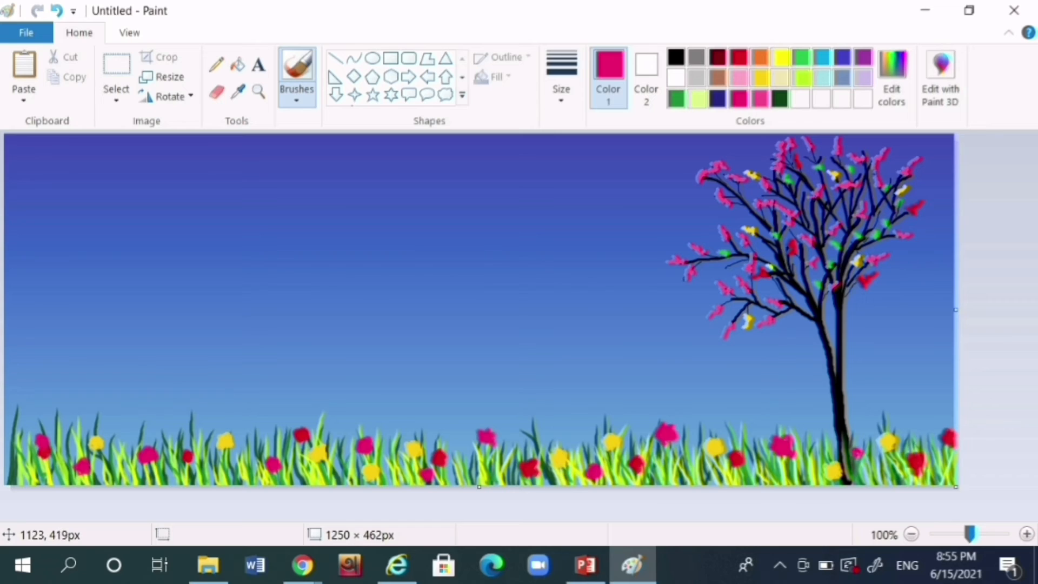
drag(858, 452, 863, 449)
key(ctrl+z)
key(ctrl+z)
key(ctrl+z)
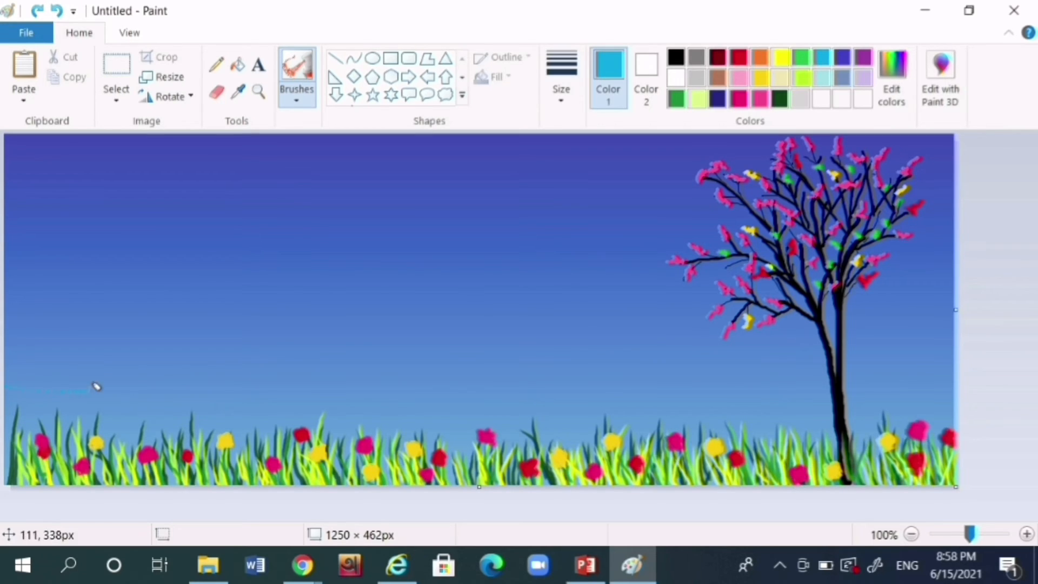
mouse_move(370, 389)
mouse_down()
mouse_move(681, 362)
mouse_move(830, 373)
mouse_up()
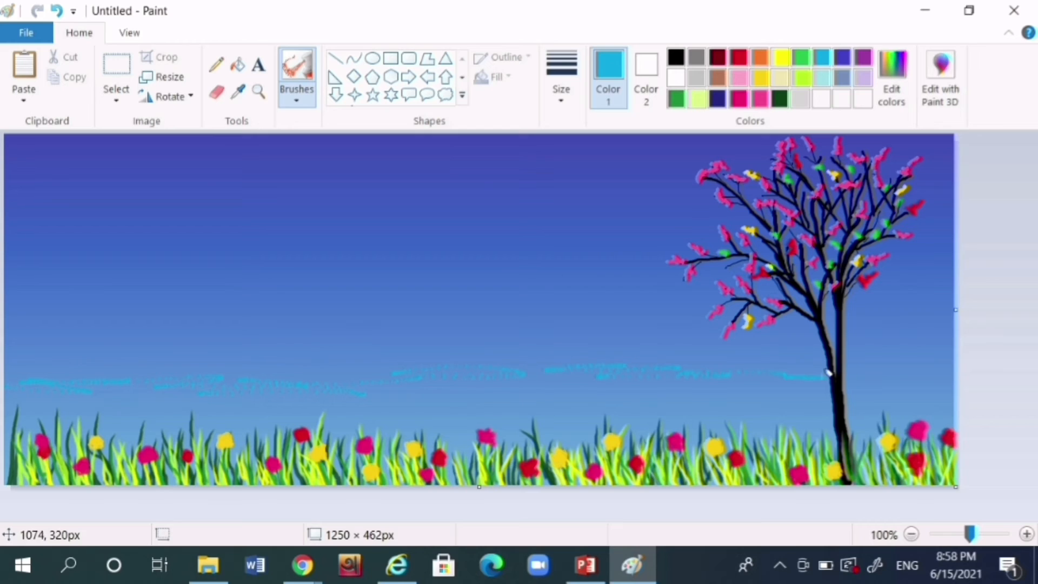
click(59, 11)
click(59, 11)
drag(12, 373, 126, 374)
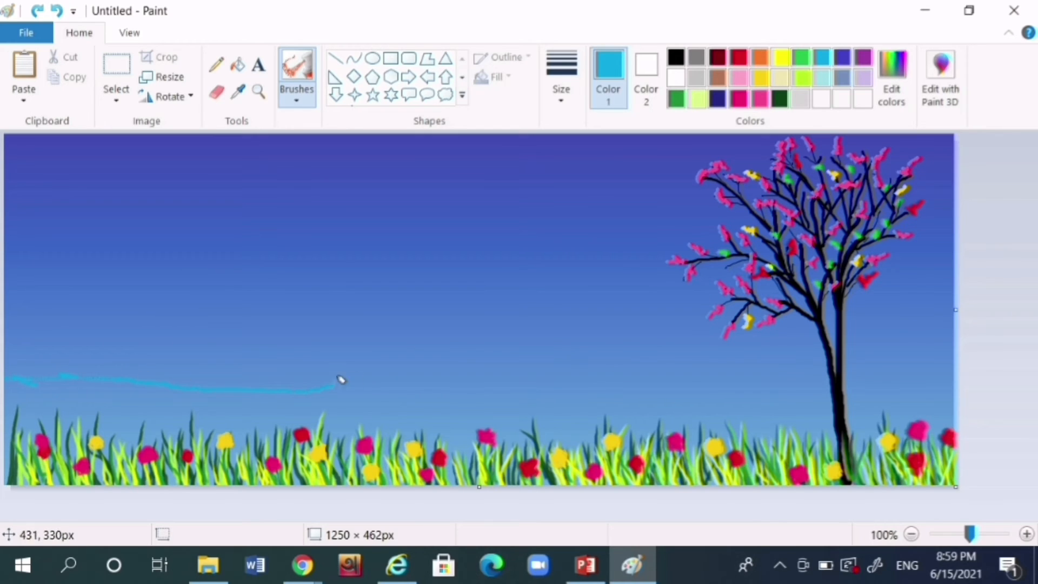
drag(341, 380, 335, 376)
click(56, 11)
click(56, 11)
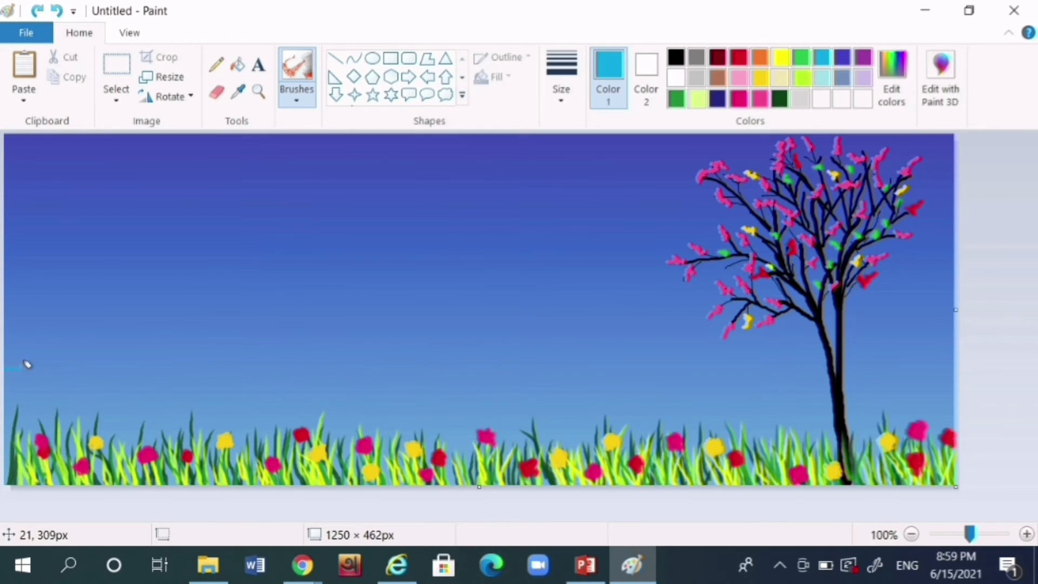
Paint a band of loose horizontal turquoise strokes in the lower sky just above the grass, starting from the left edge
drag(27, 364, 253, 373)
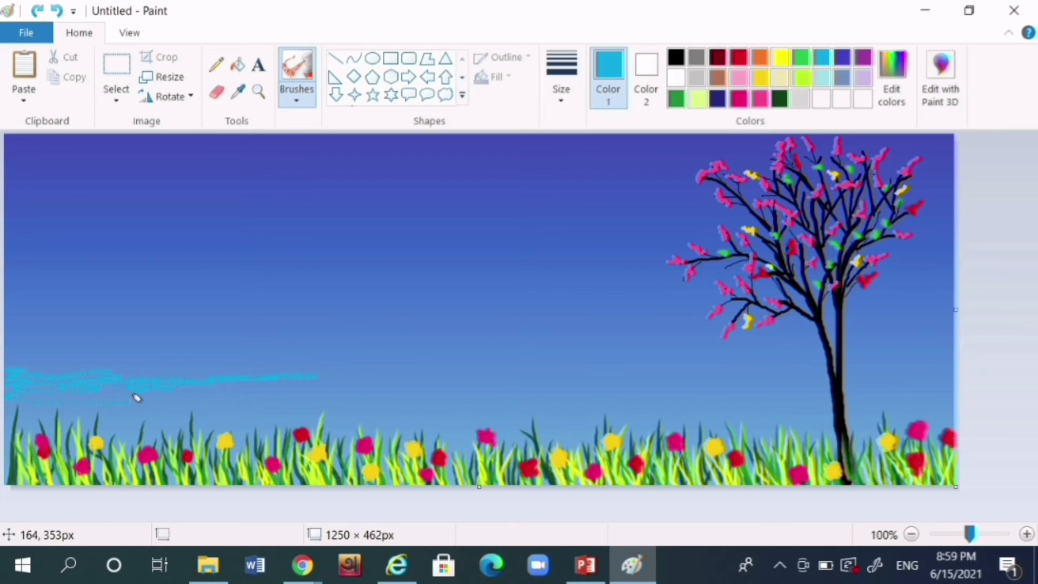
mouse_move(548, 386)
mouse_down()
mouse_move(617, 367)
mouse_move(677, 393)
mouse_up()
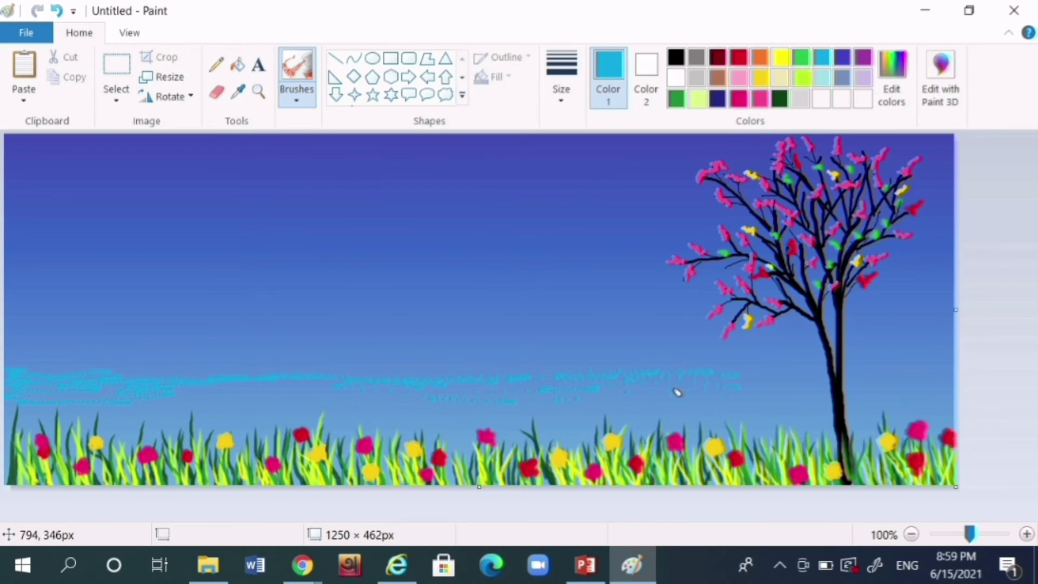
click(57, 10)
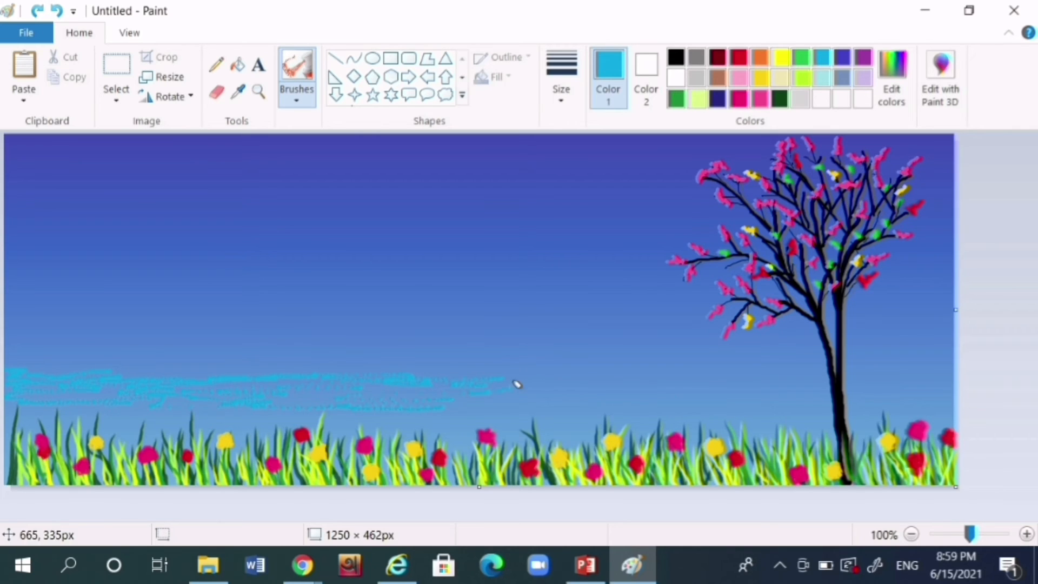
drag(518, 385, 533, 379)
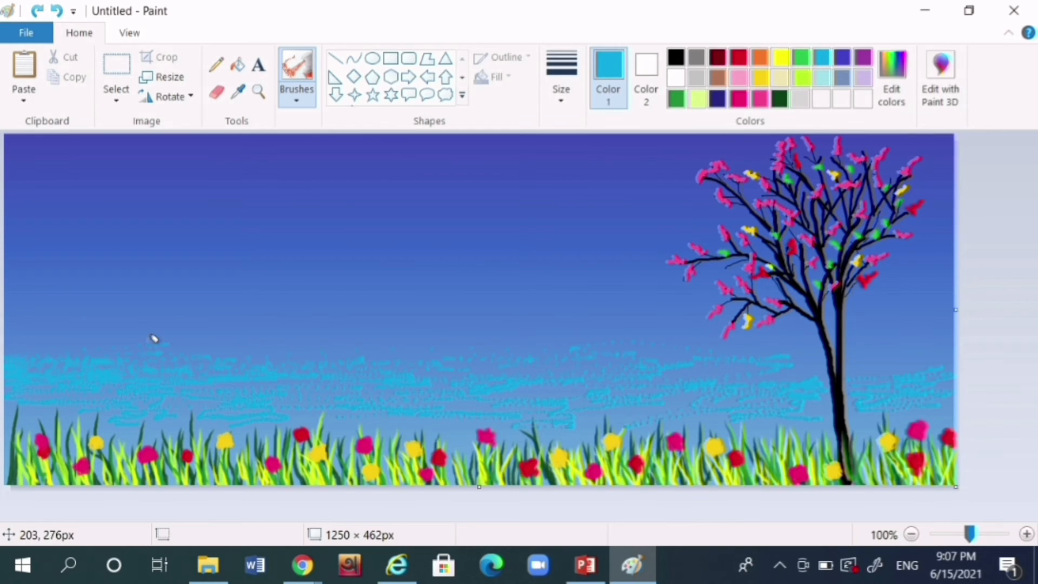
Extend the turquoise airbrush strokes up into the middle of the sky, from the left edge across to the tree
mouse_move(153, 340)
mouse_down()
mouse_move(124, 309)
mouse_move(124, 318)
mouse_move(160, 317)
mouse_up()
mouse_move(33, 357)
mouse_down()
mouse_move(366, 332)
mouse_move(673, 329)
mouse_move(376, 318)
mouse_move(172, 278)
mouse_up()
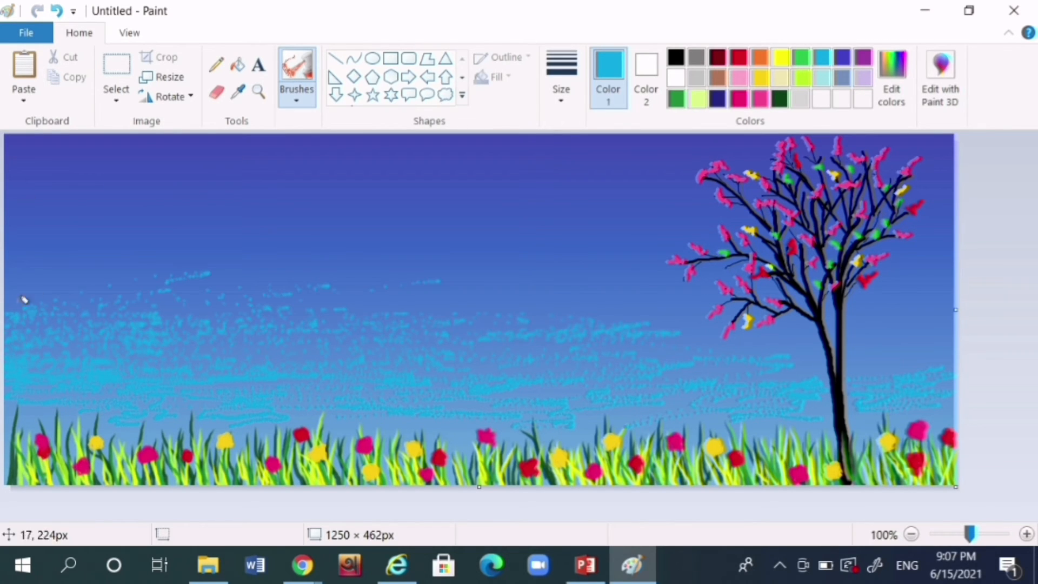
mouse_move(25, 300)
mouse_down()
mouse_move(175, 324)
mouse_move(229, 295)
mouse_move(636, 288)
mouse_move(568, 309)
mouse_move(663, 307)
mouse_move(618, 310)
mouse_move(626, 324)
mouse_move(470, 317)
mouse_move(524, 311)
mouse_move(575, 343)
mouse_up()
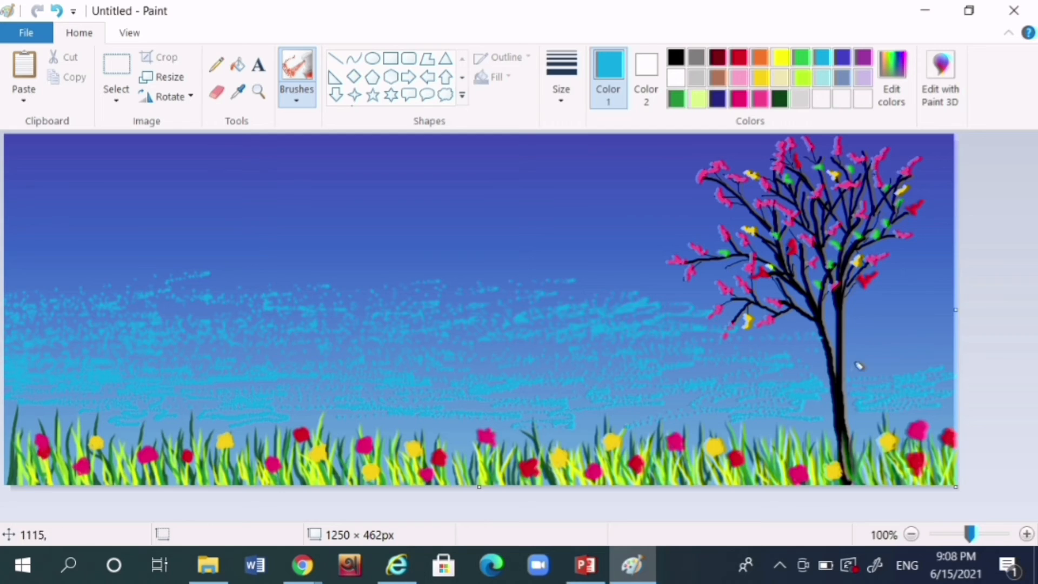
Spray loose turquoise patches across the upper sky with the thickest airbrush, from the left edge to the tree, undoing the trial spray right of the tree
click(569, 89)
click(606, 246)
click(924, 209)
drag(950, 203, 946, 181)
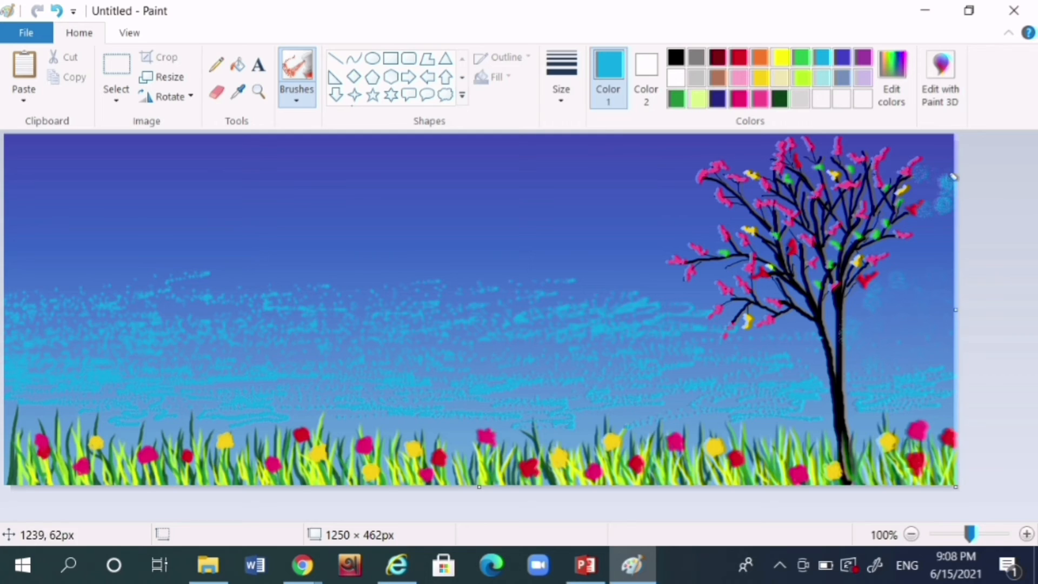
click(58, 10)
mouse_move(59, 273)
mouse_down()
mouse_move(197, 282)
mouse_move(237, 194)
mouse_move(146, 141)
mouse_move(249, 215)
mouse_move(92, 318)
mouse_move(633, 249)
mouse_move(541, 183)
mouse_move(729, 144)
mouse_move(655, 192)
mouse_up()
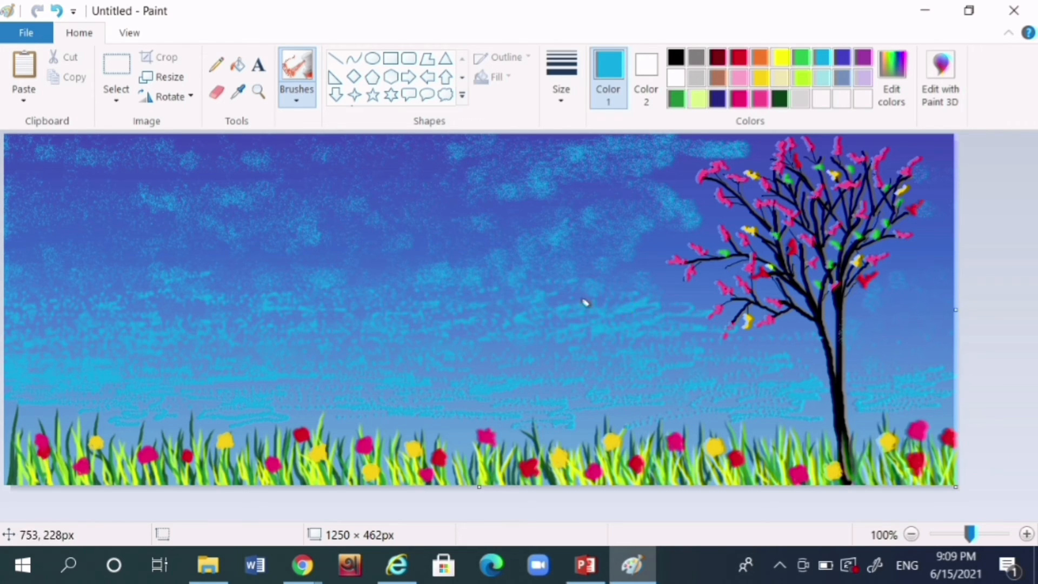
Add finer turquoise airbrush strokes beside the tree's crown and along the sky's upper edge, using the second-thickest size
click(561, 81)
click(606, 209)
drag(749, 146, 767, 145)
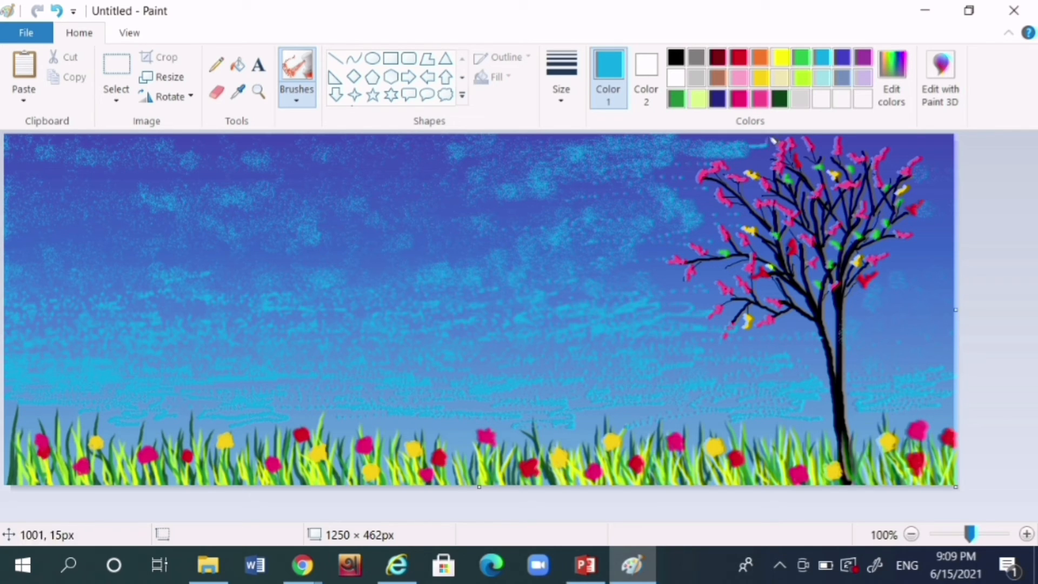
drag(884, 135, 934, 143)
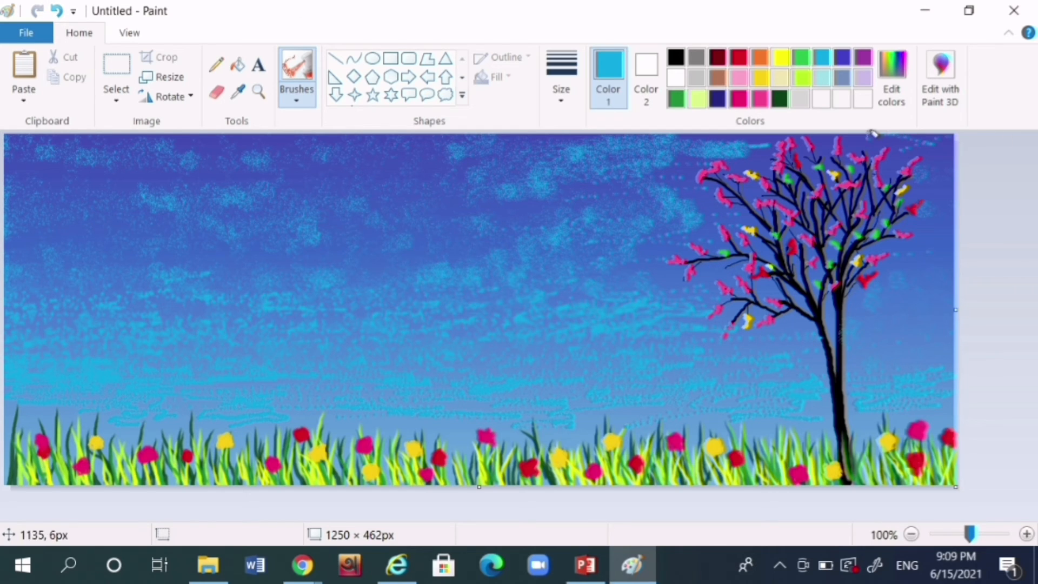
Paint over the turquoise specks on the tree trunk in black, using the standard brush at the second-thinnest size
click(993, 534)
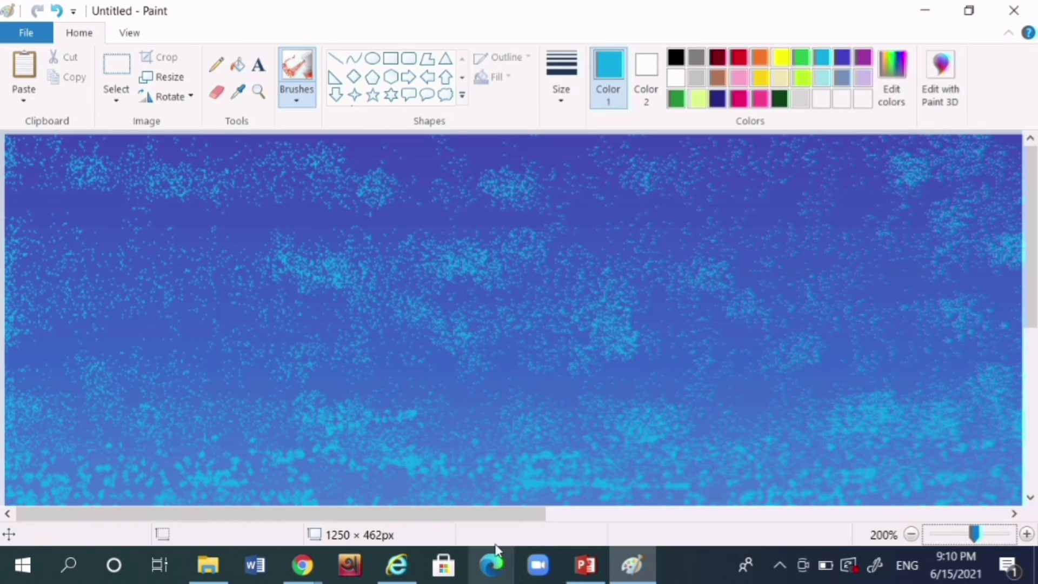
drag(495, 514, 893, 514)
drag(1030, 237, 1030, 400)
click(296, 93)
click(298, 129)
click(676, 58)
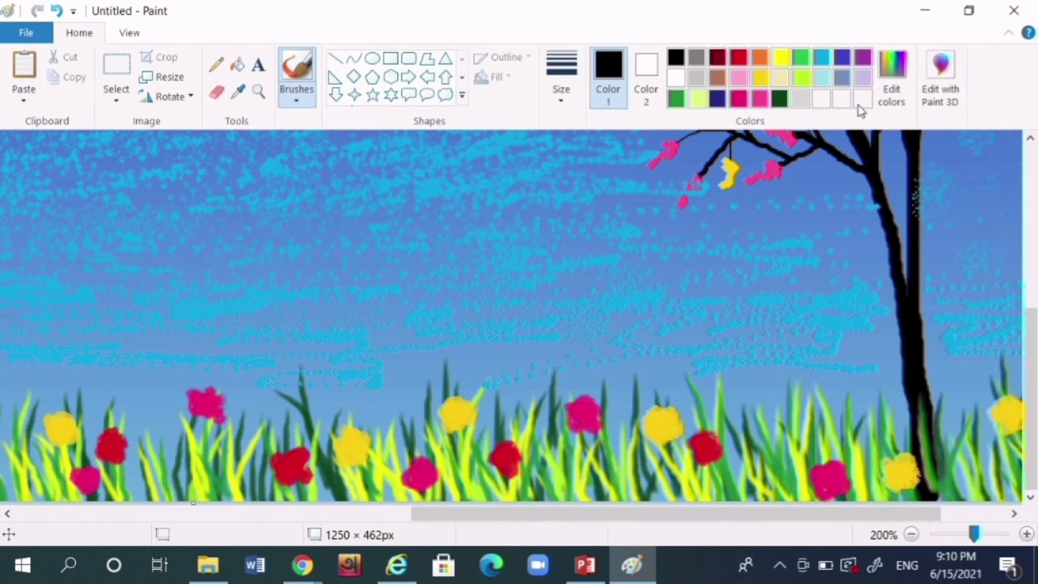
click(56, 11)
click(561, 76)
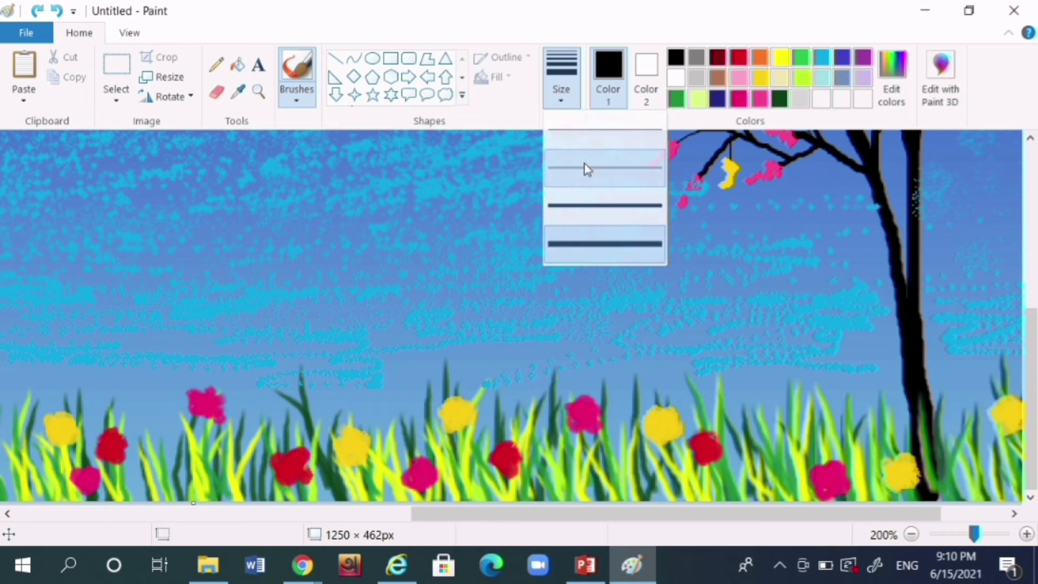
click(586, 168)
drag(916, 170, 912, 195)
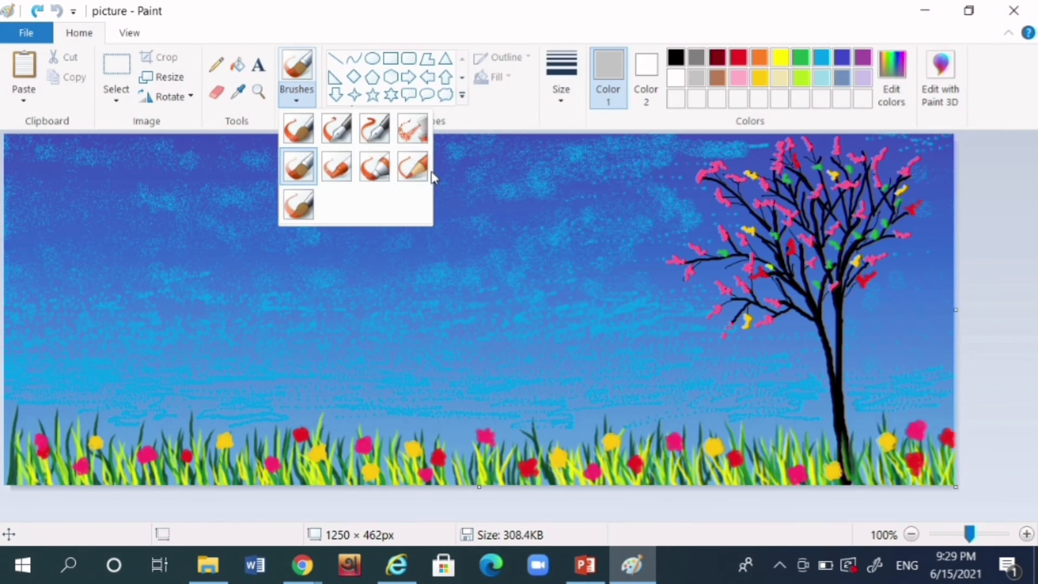
Paint two rows of puffy light grey clouds in the upper-left sky with the natural pencil brush at its thickest size
click(414, 167)
click(562, 75)
click(591, 241)
mouse_move(27, 212)
mouse_down()
mouse_move(10, 223)
mouse_move(73, 215)
mouse_move(54, 215)
mouse_move(22, 184)
mouse_move(56, 224)
mouse_move(85, 218)
mouse_move(73, 200)
mouse_move(114, 204)
mouse_move(90, 224)
mouse_move(157, 217)
mouse_move(49, 232)
mouse_move(15, 216)
mouse_move(12, 229)
mouse_move(81, 243)
mouse_move(164, 235)
mouse_move(125, 223)
mouse_up()
mouse_move(125, 162)
mouse_down()
mouse_move(87, 167)
mouse_move(153, 155)
mouse_move(184, 167)
mouse_move(135, 172)
mouse_move(208, 171)
mouse_move(255, 152)
mouse_move(283, 154)
mouse_move(233, 175)
mouse_move(352, 173)
mouse_up()
mouse_move(199, 212)
mouse_down()
mouse_move(223, 233)
mouse_move(223, 222)
mouse_move(321, 232)
mouse_move(313, 221)
mouse_move(336, 205)
mouse_move(382, 227)
mouse_move(365, 221)
mouse_move(400, 221)
mouse_move(317, 220)
mouse_move(332, 240)
mouse_move(246, 239)
mouse_up()
Paint more light grey clouds across the middle of the sky and a large cloud bank in the lower-left sky
mouse_move(400, 290)
mouse_down()
mouse_move(487, 280)
mouse_move(484, 289)
mouse_move(457, 281)
mouse_up()
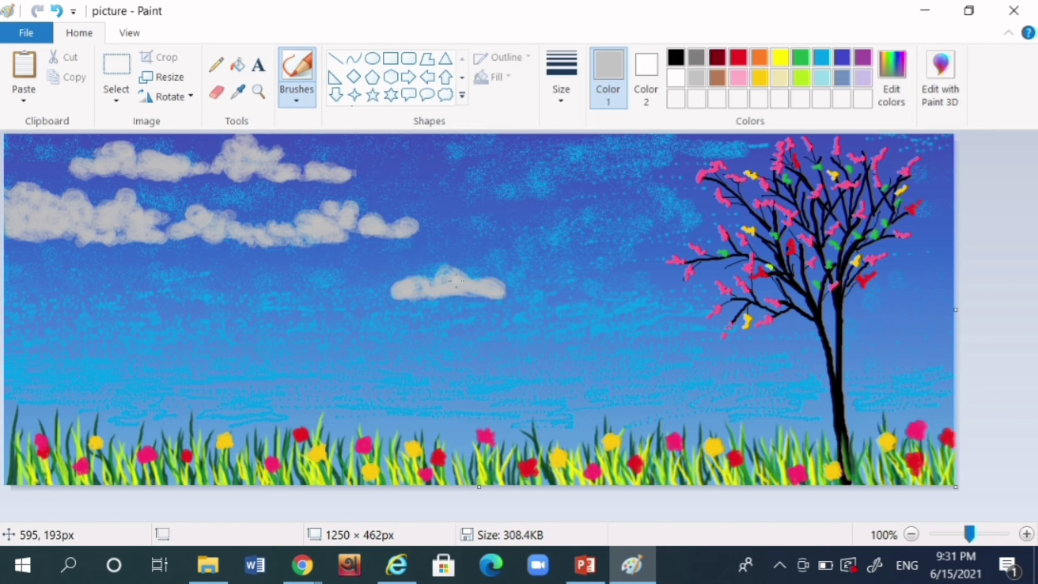
mouse_move(389, 285)
mouse_down()
mouse_move(362, 298)
mouse_move(518, 289)
mouse_move(505, 245)
mouse_move(452, 242)
mouse_move(475, 221)
mouse_move(524, 246)
mouse_move(524, 237)
mouse_move(602, 242)
mouse_move(599, 225)
mouse_move(612, 234)
mouse_move(599, 235)
mouse_move(618, 212)
mouse_move(637, 227)
mouse_move(627, 228)
mouse_move(674, 234)
mouse_up()
mouse_move(114, 305)
mouse_down()
mouse_move(74, 312)
mouse_move(113, 296)
mouse_move(138, 297)
mouse_move(133, 307)
mouse_move(238, 294)
mouse_move(238, 283)
mouse_move(279, 291)
mouse_move(73, 317)
mouse_move(226, 321)
mouse_move(306, 304)
mouse_move(212, 310)
mouse_move(272, 320)
mouse_move(205, 334)
mouse_move(97, 325)
mouse_move(99, 343)
mouse_move(78, 337)
mouse_move(87, 344)
mouse_move(331, 323)
mouse_move(300, 322)
mouse_up()
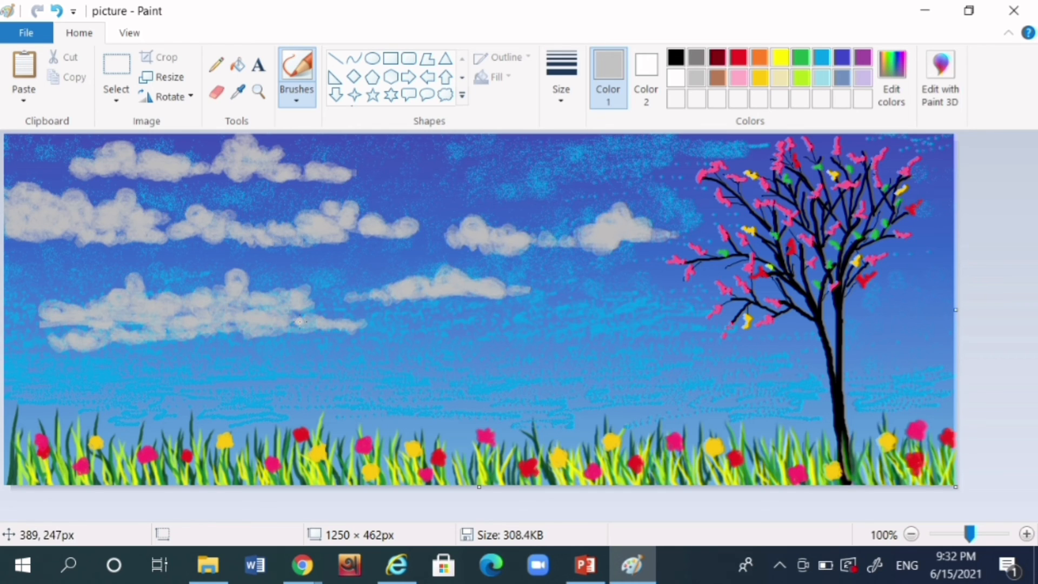
mouse_move(83, 329)
mouse_down()
mouse_move(15, 330)
mouse_move(101, 343)
mouse_move(185, 331)
mouse_move(295, 346)
mouse_up()
mouse_move(557, 338)
mouse_down()
mouse_move(524, 334)
mouse_move(549, 322)
mouse_move(558, 334)
mouse_move(484, 342)
mouse_move(640, 331)
mouse_move(457, 343)
mouse_up()
drag(481, 263, 334, 258)
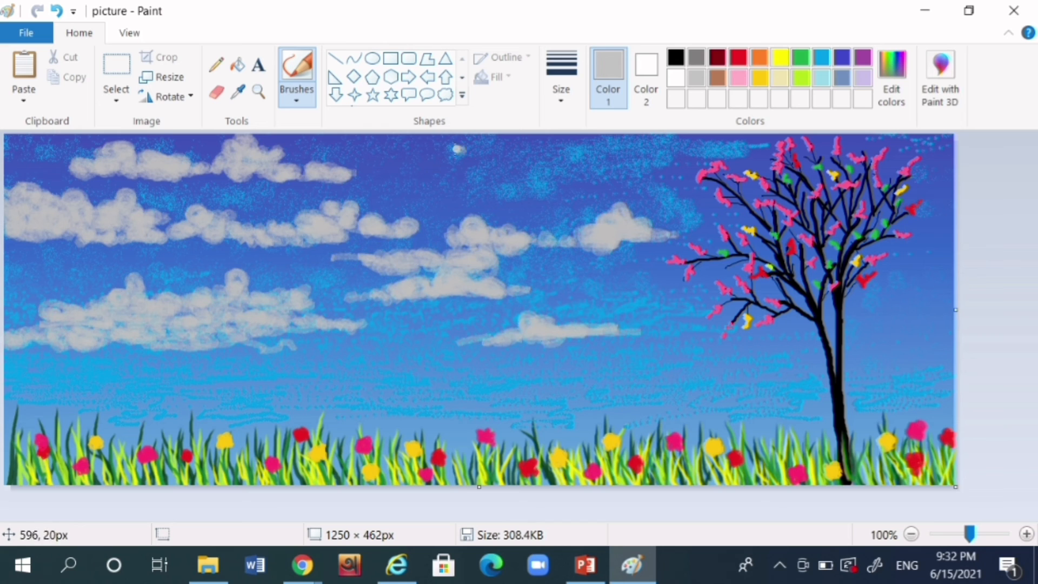
Add light grey clouds along the sky's upper edge, a long flat cloud above the grass, and small clouds on both sides of the trunk
mouse_move(458, 150)
mouse_down()
mouse_move(274, 146)
mouse_move(340, 139)
mouse_move(426, 152)
mouse_move(587, 135)
mouse_up()
drag(508, 183, 461, 182)
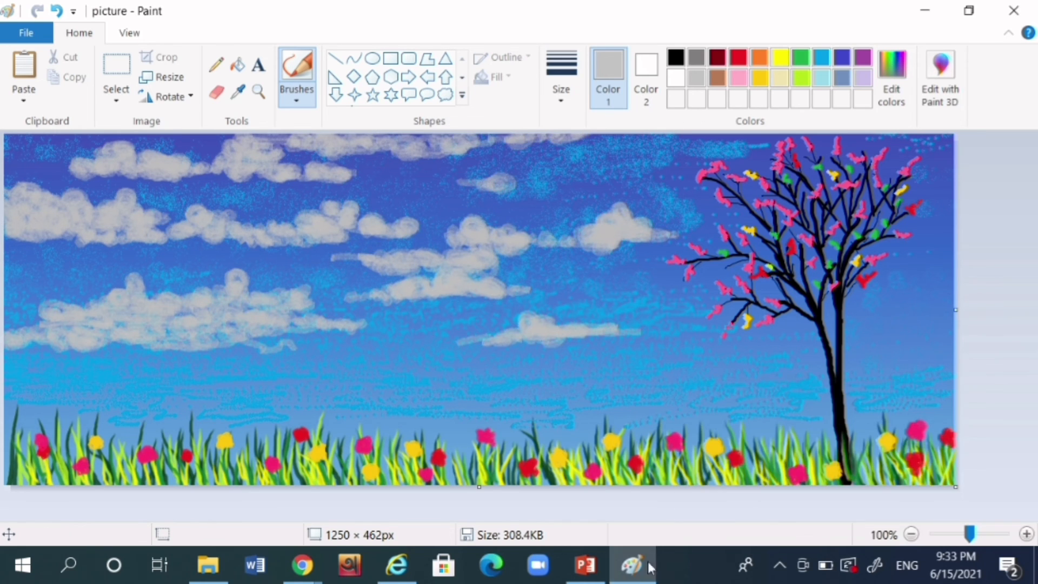
mouse_move(343, 373)
mouse_down()
mouse_move(312, 375)
mouse_move(373, 351)
mouse_move(429, 368)
mouse_move(354, 355)
mouse_move(582, 354)
mouse_up()
click(679, 382)
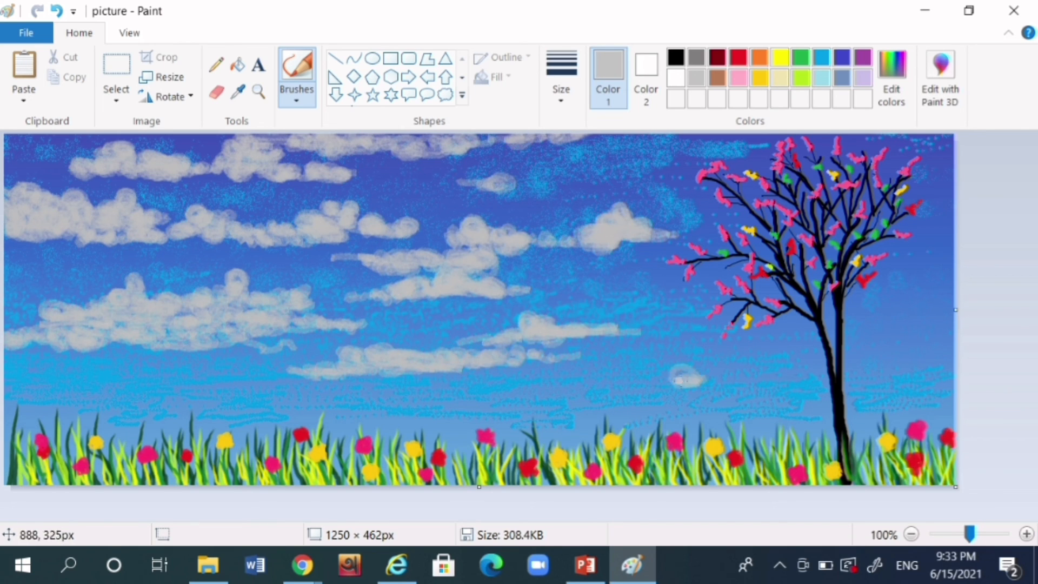
mouse_move(680, 381)
mouse_down()
mouse_move(654, 368)
mouse_move(660, 376)
mouse_move(619, 379)
mouse_up()
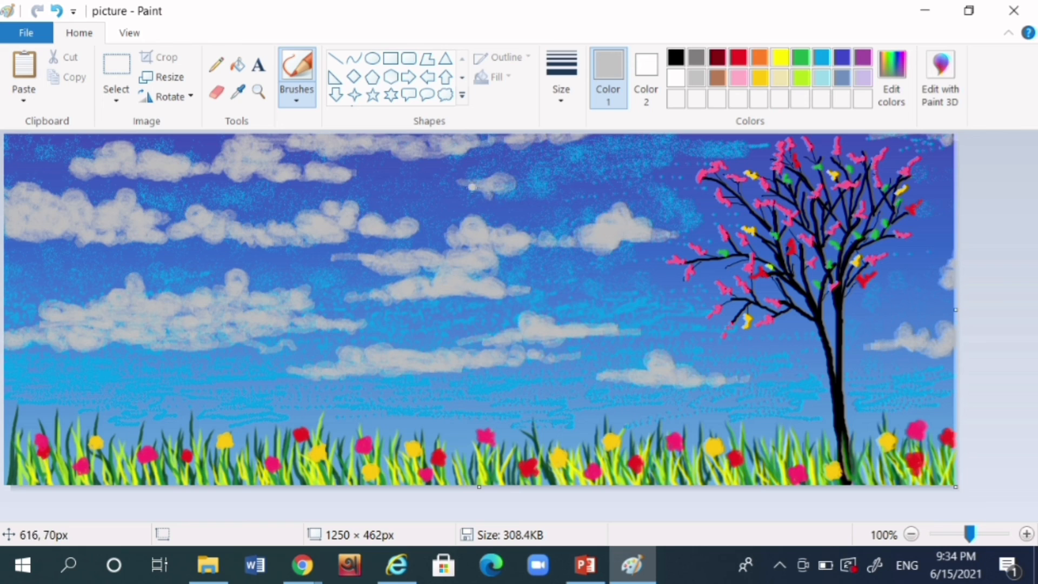
Extend the small upper-middle clouds and touch up the edges of the left-hand clouds in light grey
drag(472, 187, 440, 183)
mouse_move(546, 171)
mouse_down()
mouse_move(538, 157)
mouse_move(567, 163)
mouse_move(540, 141)
mouse_up()
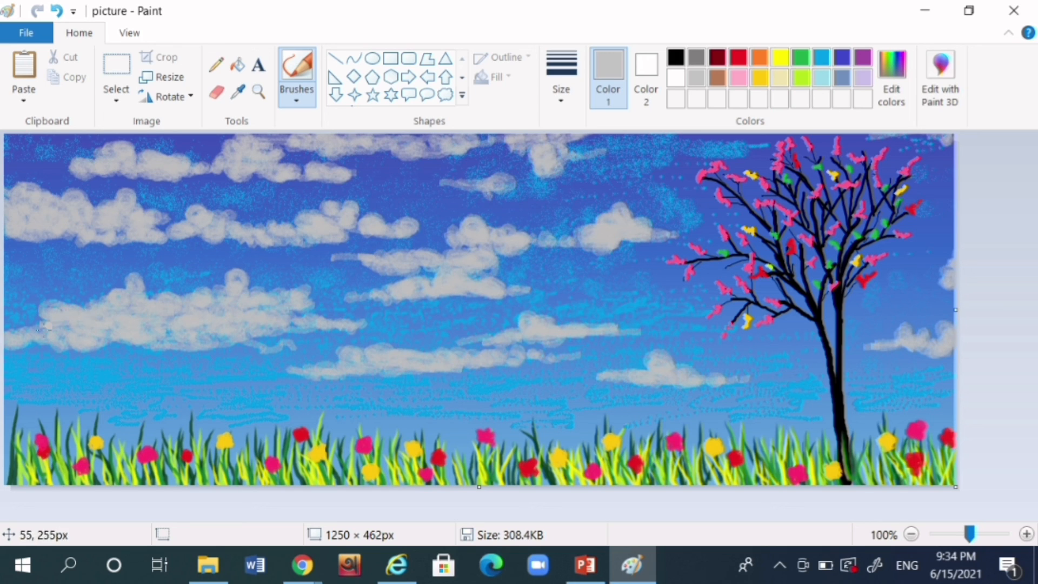
drag(20, 236, 30, 238)
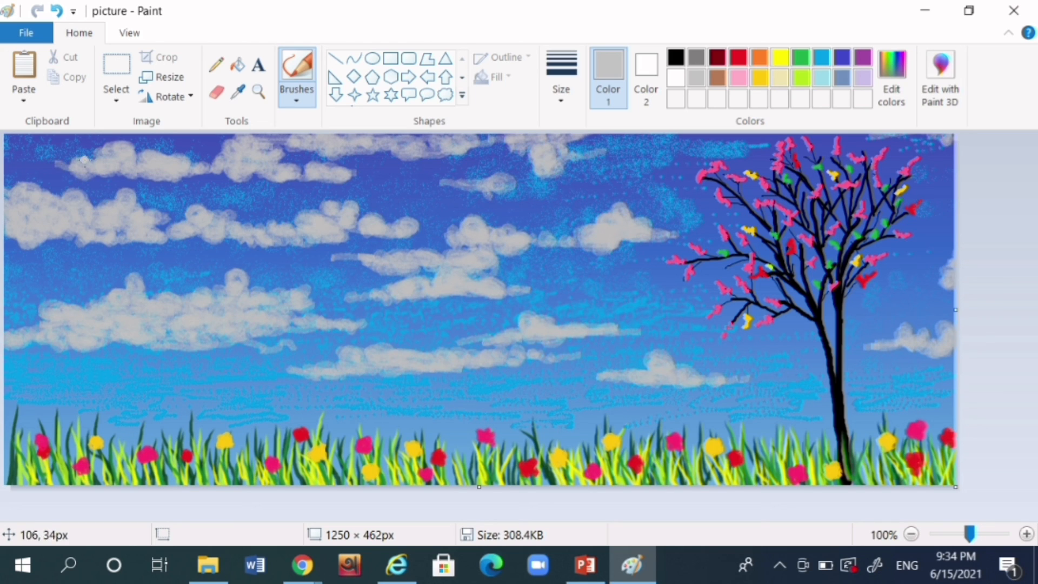
Scatter light grey airbrush speckles around the clouds, from the left edge of the sky to near the tree
click(302, 96)
click(415, 127)
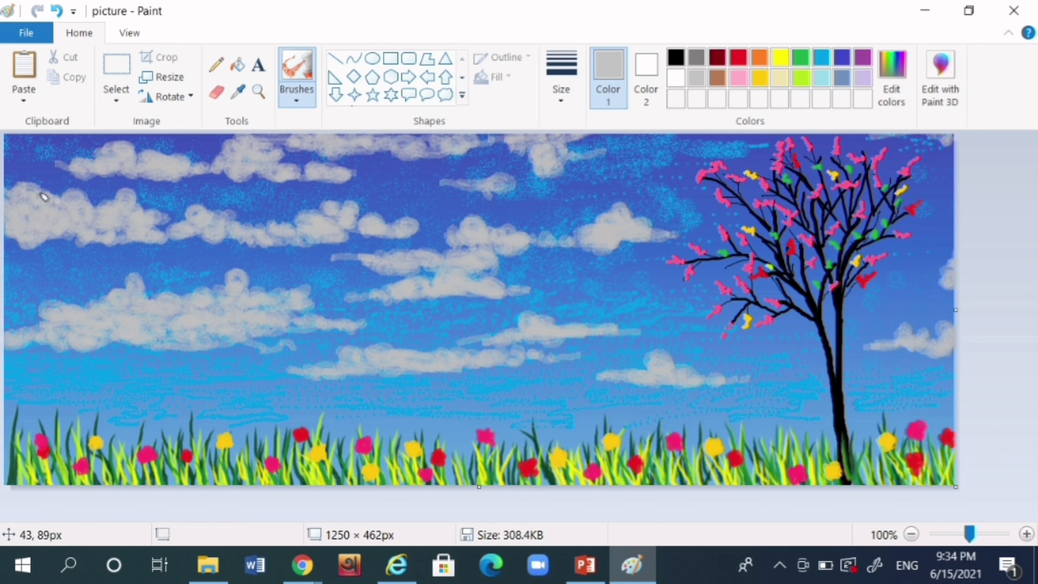
mouse_move(44, 196)
mouse_down()
mouse_move(59, 172)
mouse_move(34, 172)
mouse_move(317, 183)
mouse_move(137, 146)
mouse_up()
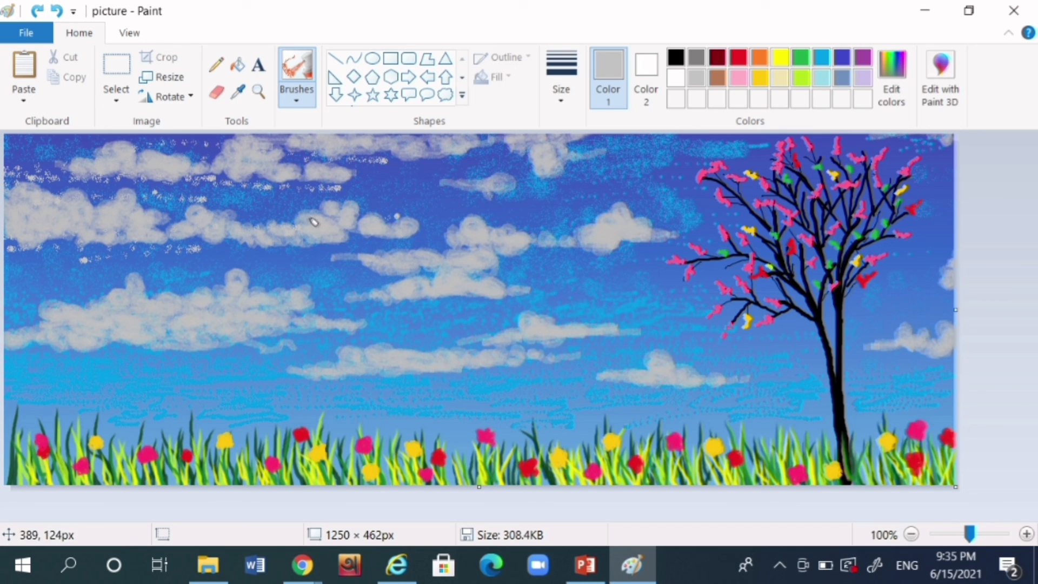
mouse_move(312, 221)
mouse_down()
mouse_move(357, 200)
mouse_move(499, 174)
mouse_move(132, 215)
mouse_move(579, 273)
mouse_move(577, 222)
mouse_move(17, 304)
mouse_move(9, 356)
mouse_move(560, 393)
mouse_move(549, 373)
mouse_move(630, 290)
mouse_move(632, 204)
mouse_move(655, 144)
mouse_move(236, 127)
mouse_up()
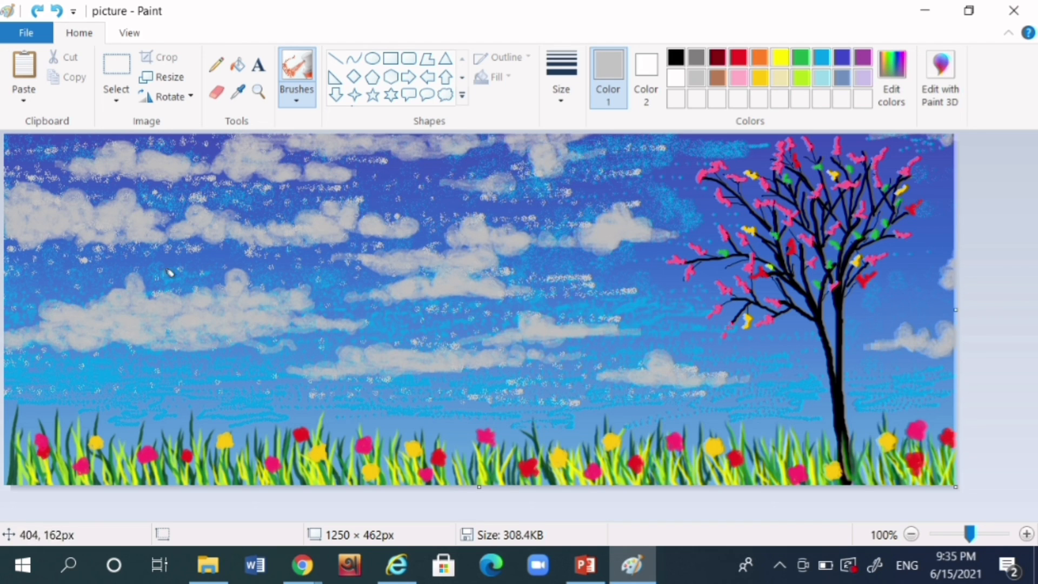